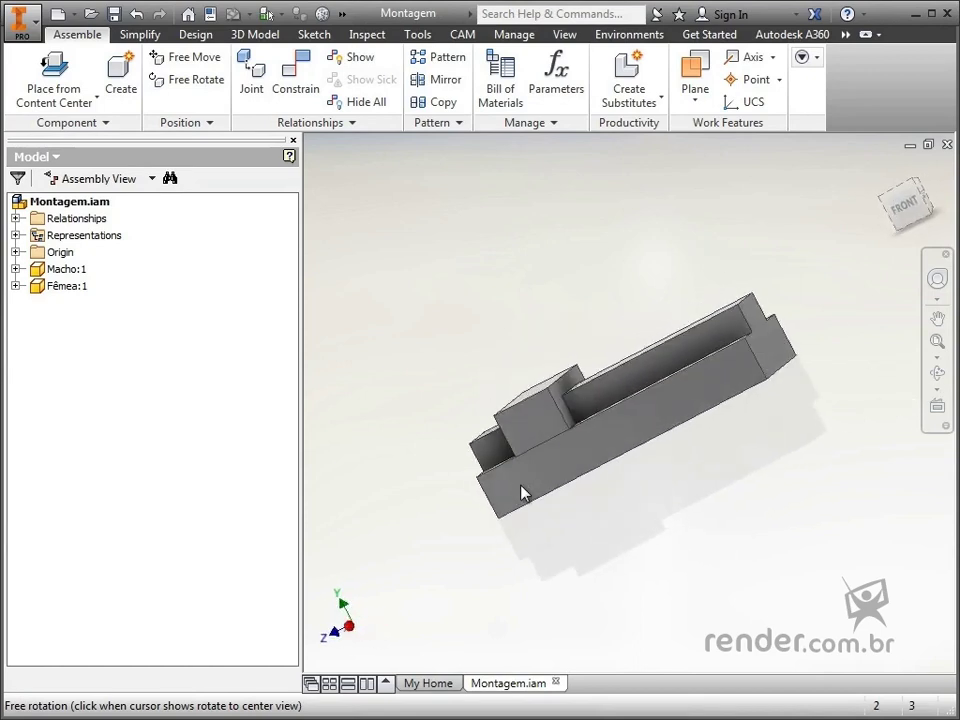
# Step: Show the assembly in its home view and slide the Fêmea part along the Macho base to check its movement
pyautogui.press('F6')
pyautogui.press('Escape')
pyautogui.press('F3')
pyautogui.moveTo(474, 613); pyautogui.dragTo(480, 570)
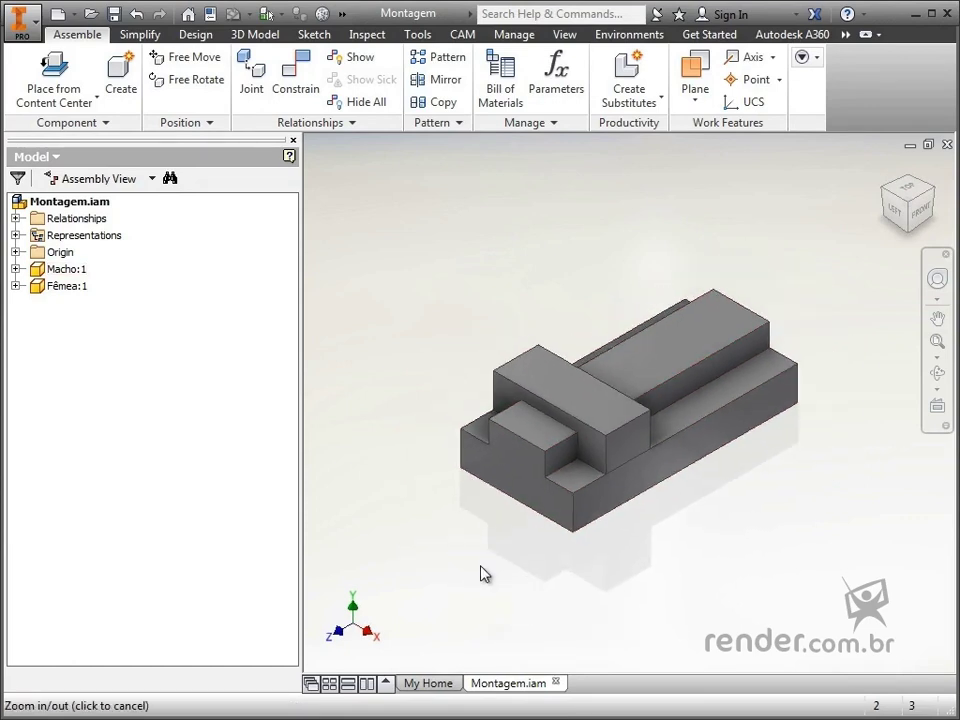
pyautogui.press('Escape')
pyautogui.moveTo(588, 412); pyautogui.dragTo(742, 410)
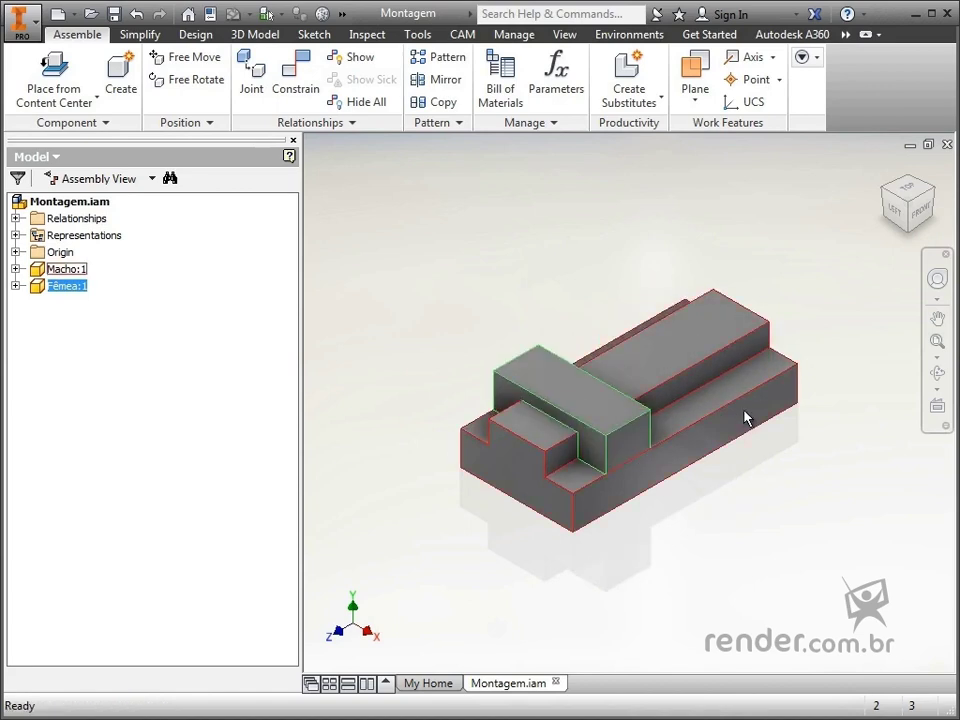
# Step: Clear the part selection and enter the Dynamic Simulation environment
pyautogui.click(535, 310)
pyautogui.click(634, 35)
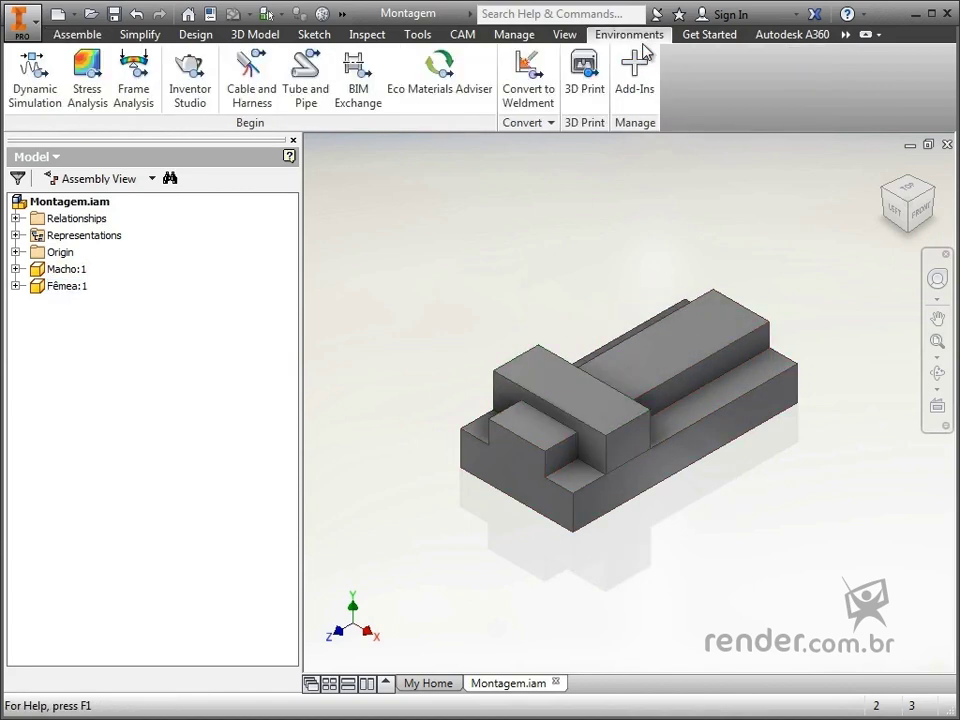
pyautogui.click(34, 113)
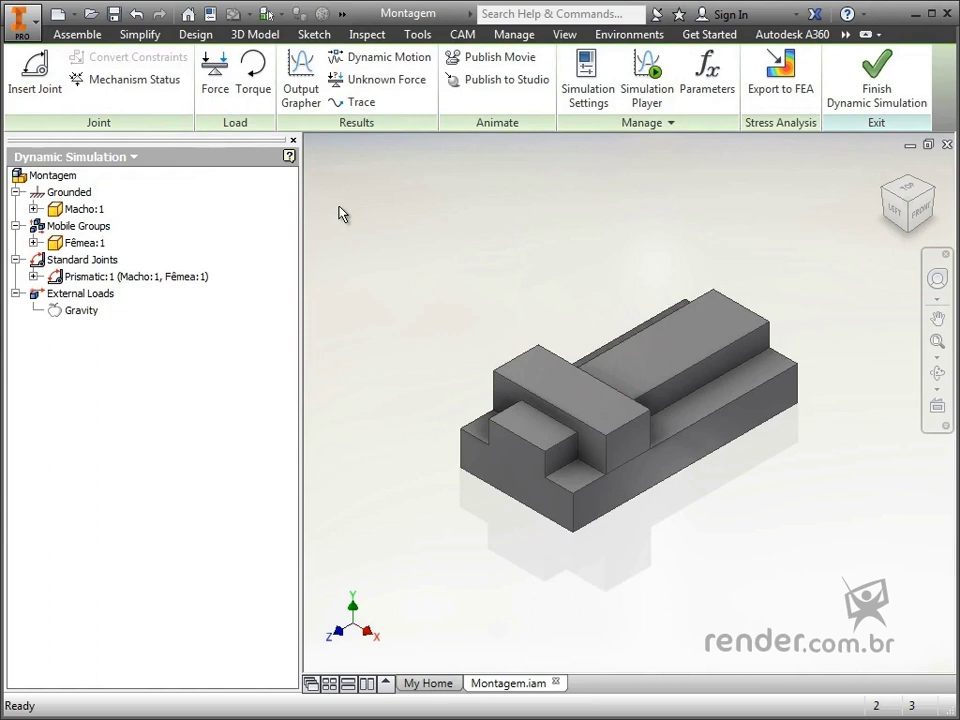
# Step: Review the prismatic joint's definition without changing it and move the Fêmea part to check the joint's motion
pyautogui.click(91, 277)
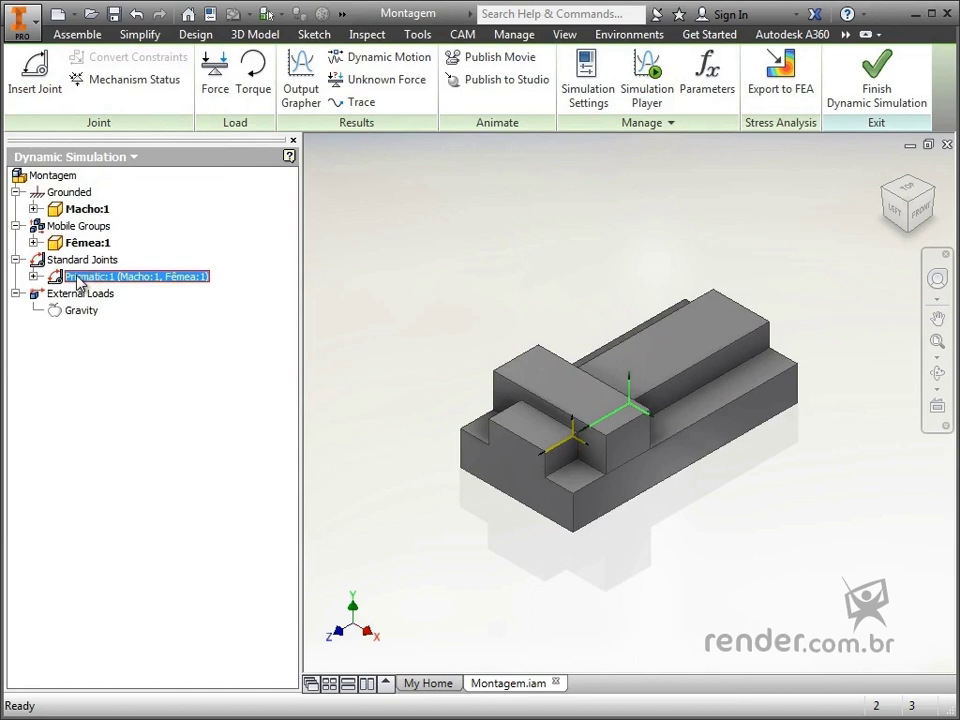
pyautogui.rightClick(80, 280)
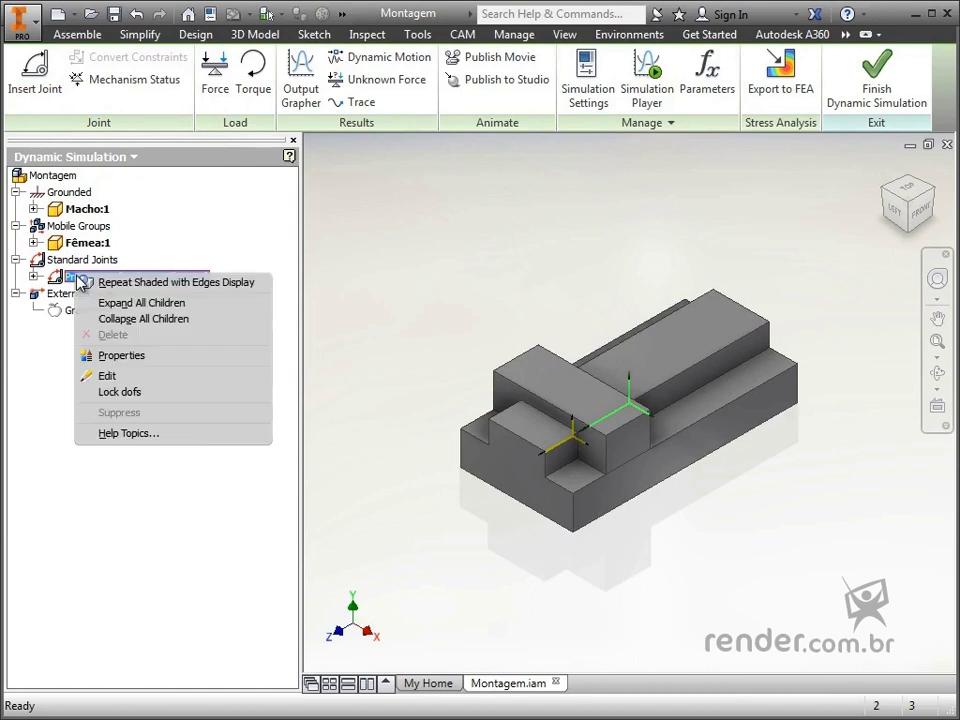
pyautogui.click(127, 378)
pyautogui.moveTo(5, 297); pyautogui.dragTo(340, 165)
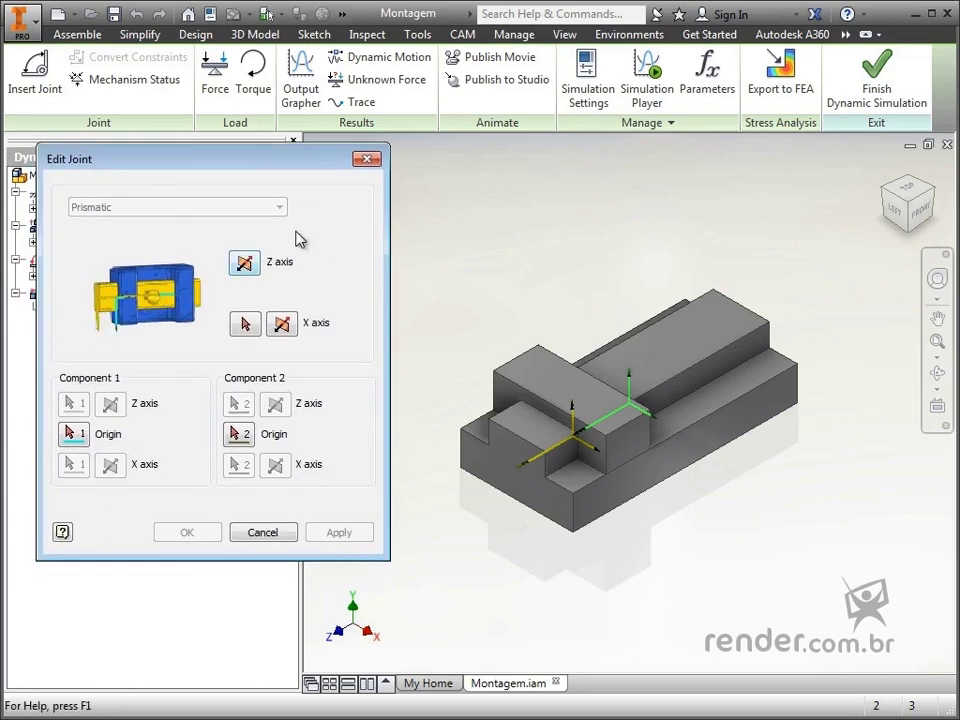
pyautogui.click(367, 160)
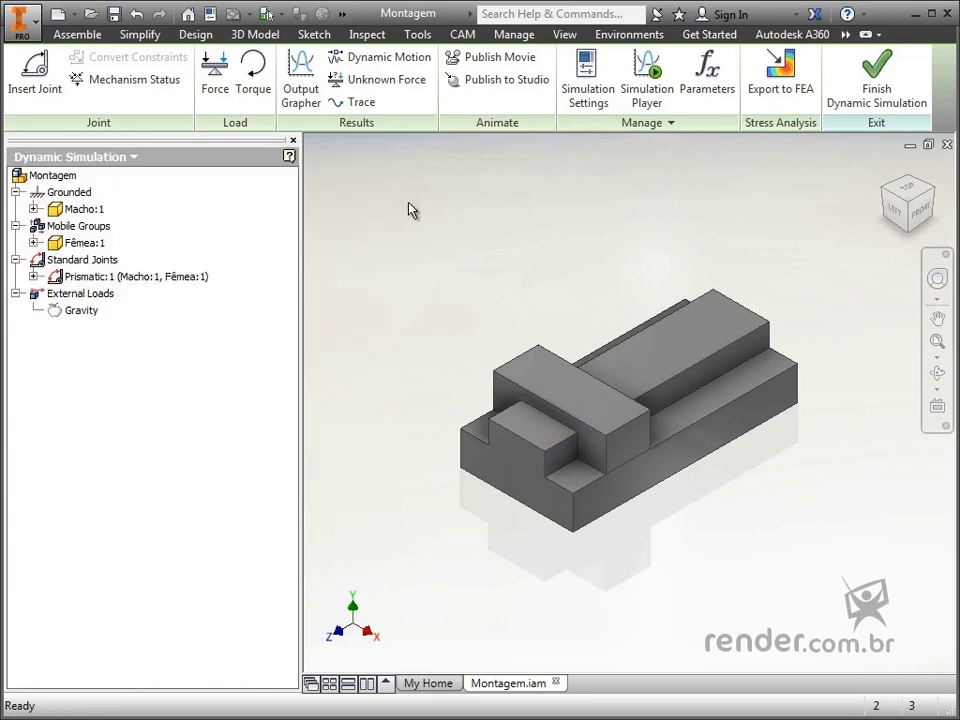
pyautogui.moveTo(561, 381); pyautogui.dragTo(420, 443)
pyautogui.moveTo(527, 367); pyautogui.dragTo(497, 371)
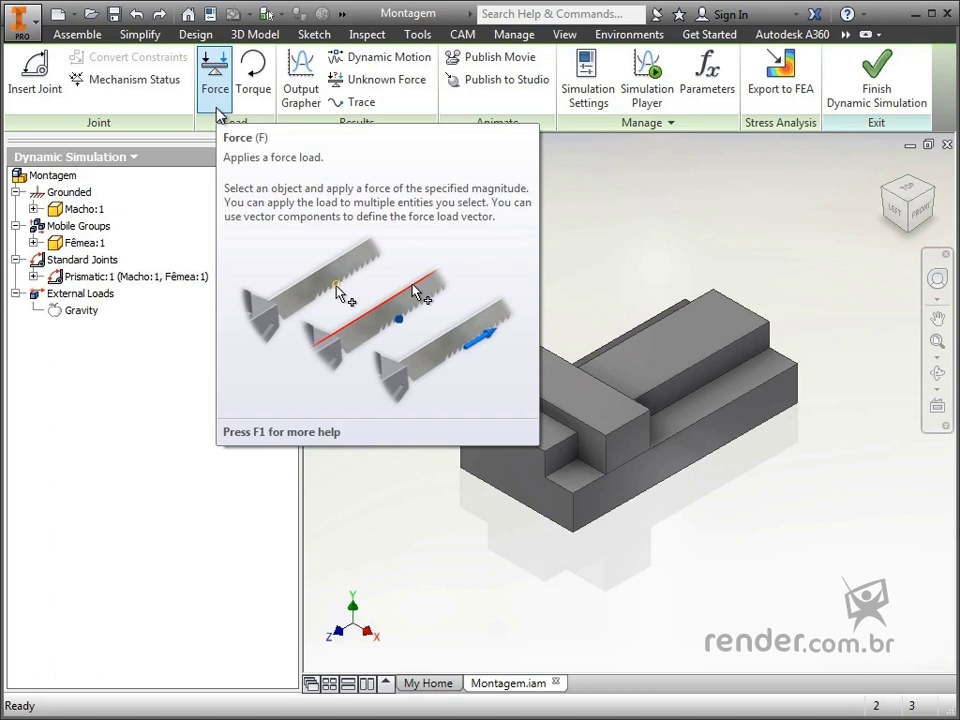
# Step: Start a Force load and locate it at the Fêmea's upper outer corner, on the end nearest the base's raised block
pyautogui.click(216, 108)
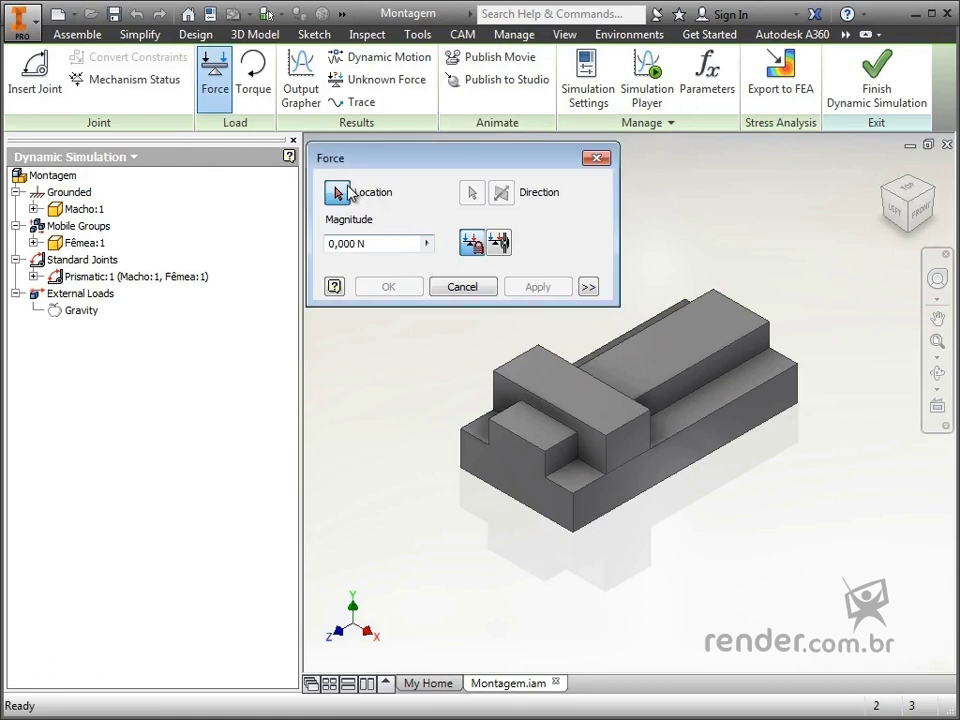
pyautogui.scroll(3, 478, 350)
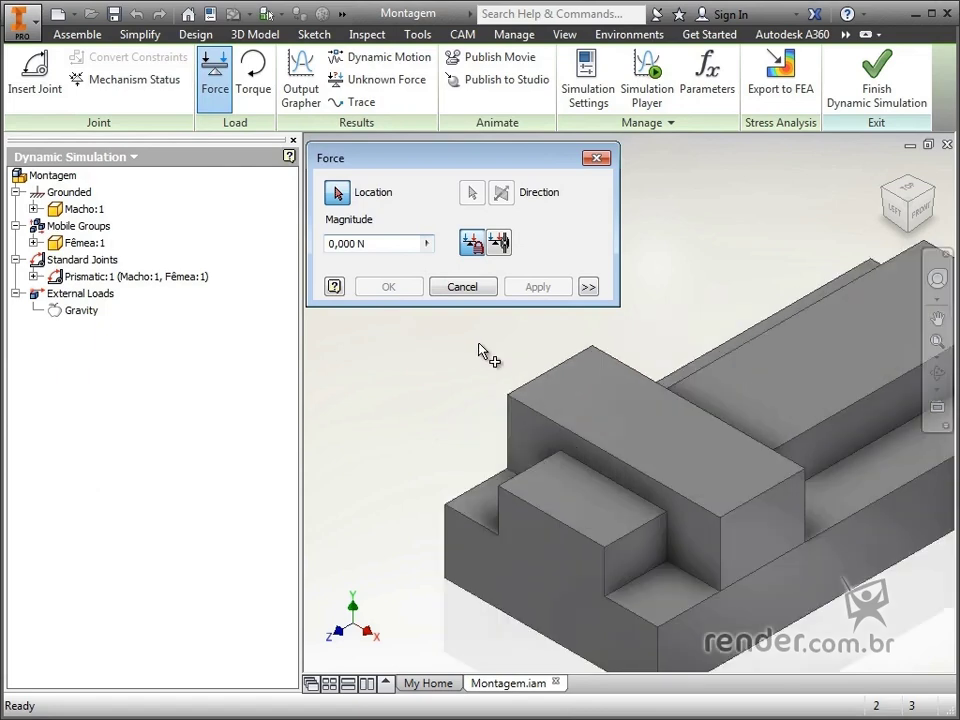
pyautogui.moveTo(508, 396); pyautogui.dragTo(400, 385, button='middle')
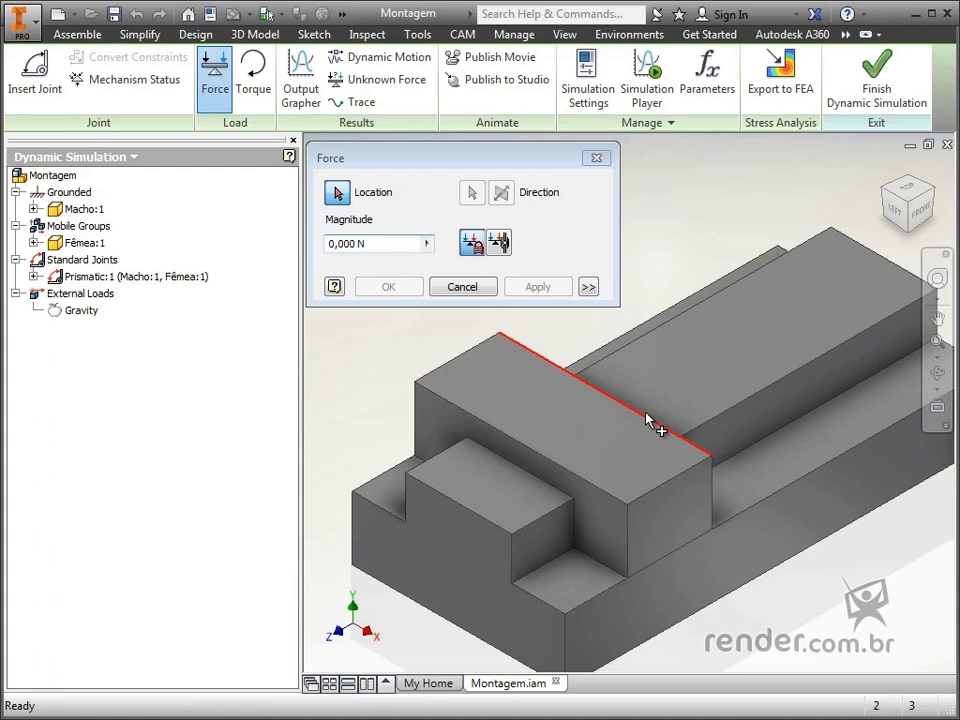
pyautogui.scroll(4, 420, 386)
pyautogui.click(404, 372)
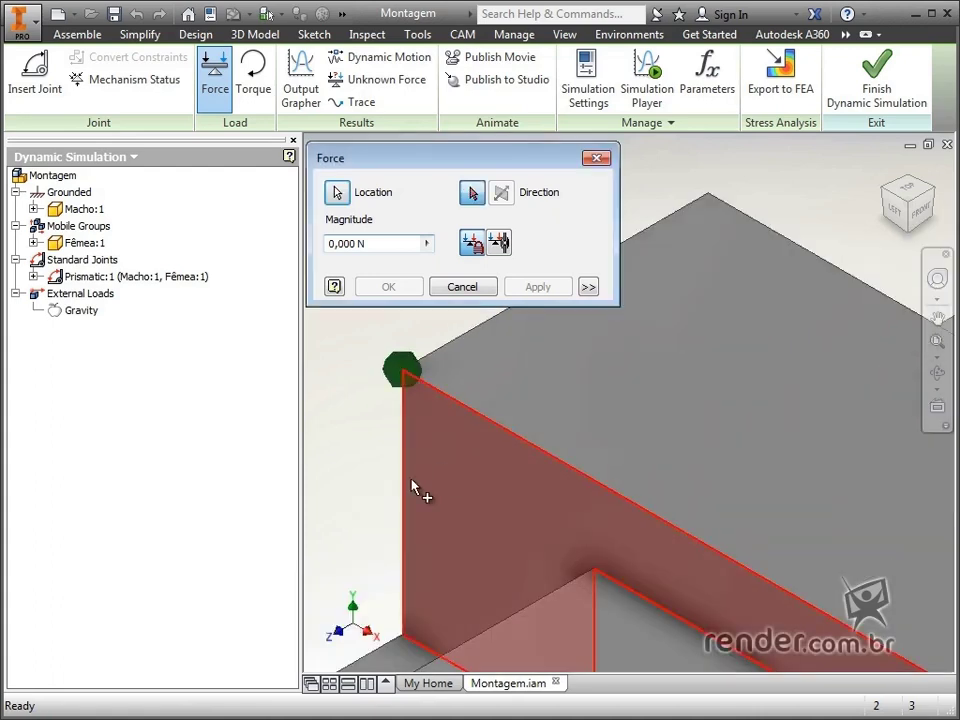
# Step: Align the force with the Fêmea's short top edge and flip it to point toward the base's far end
pyautogui.scroll(-6, 407, 490)
pyautogui.moveTo(489, 430); pyautogui.dragTo(471, 422, button='middle')
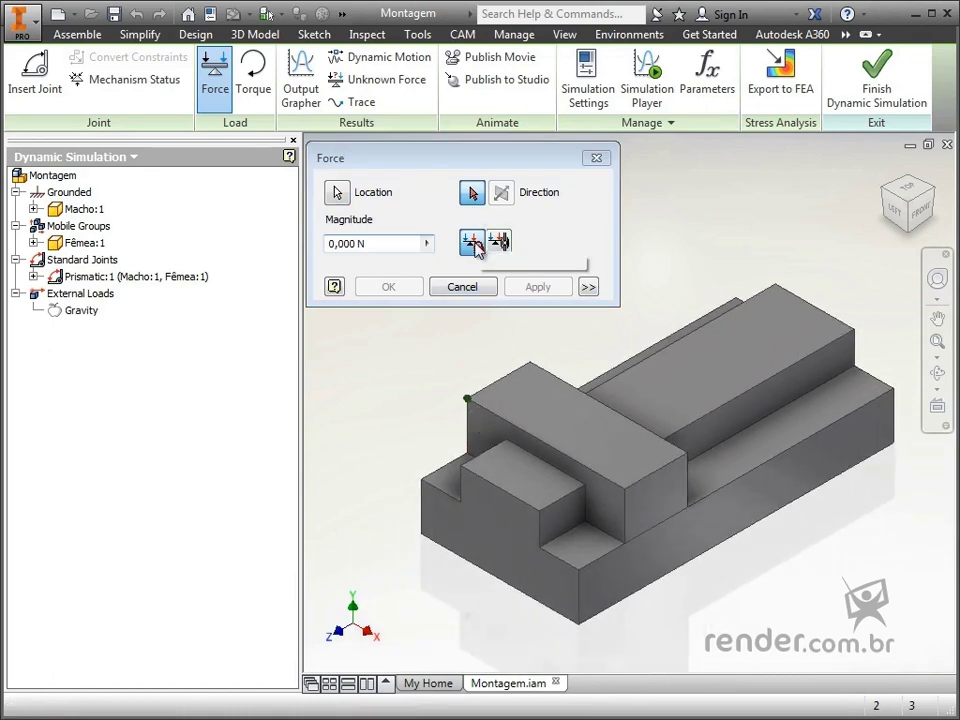
pyautogui.click(483, 395)
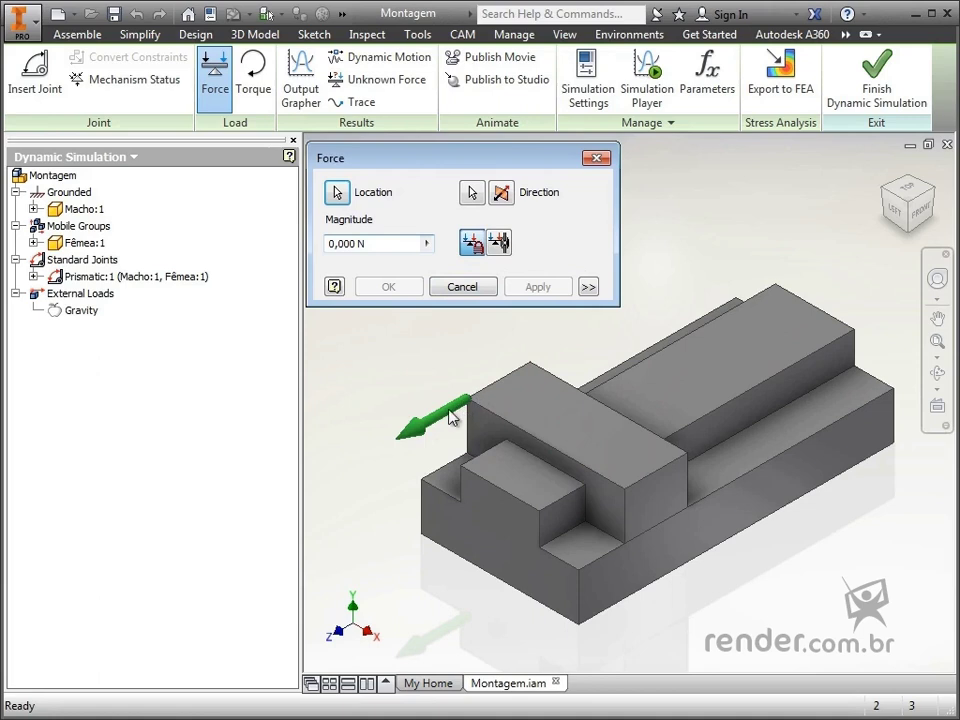
pyautogui.scroll(3, 370, 458)
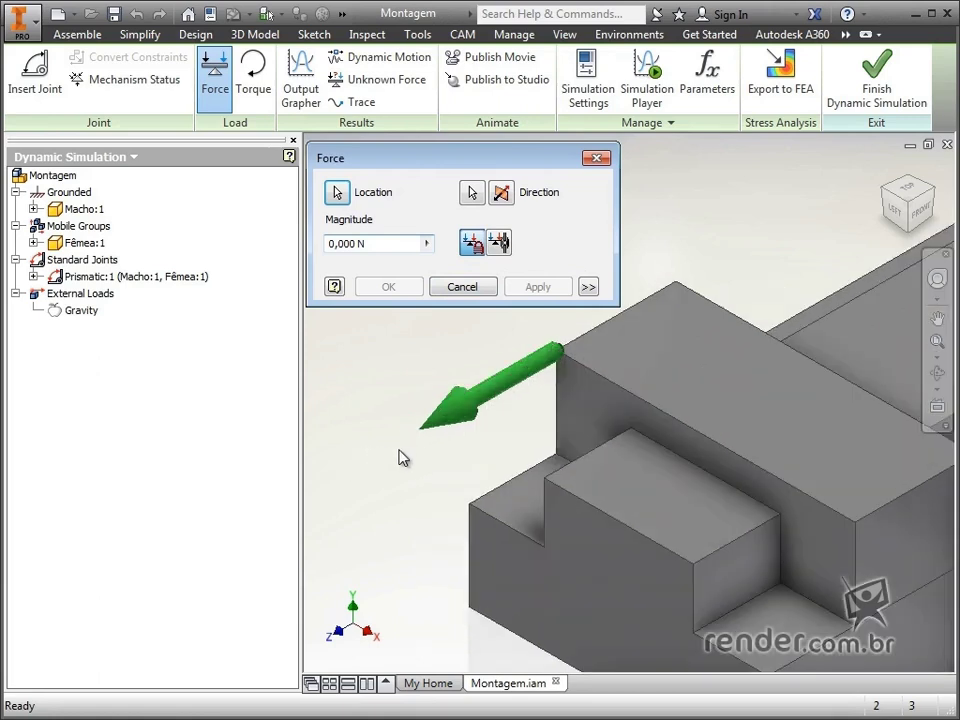
pyautogui.scroll(-3, 400, 458)
pyautogui.moveTo(401, 454); pyautogui.dragTo(395, 525, button='middle')
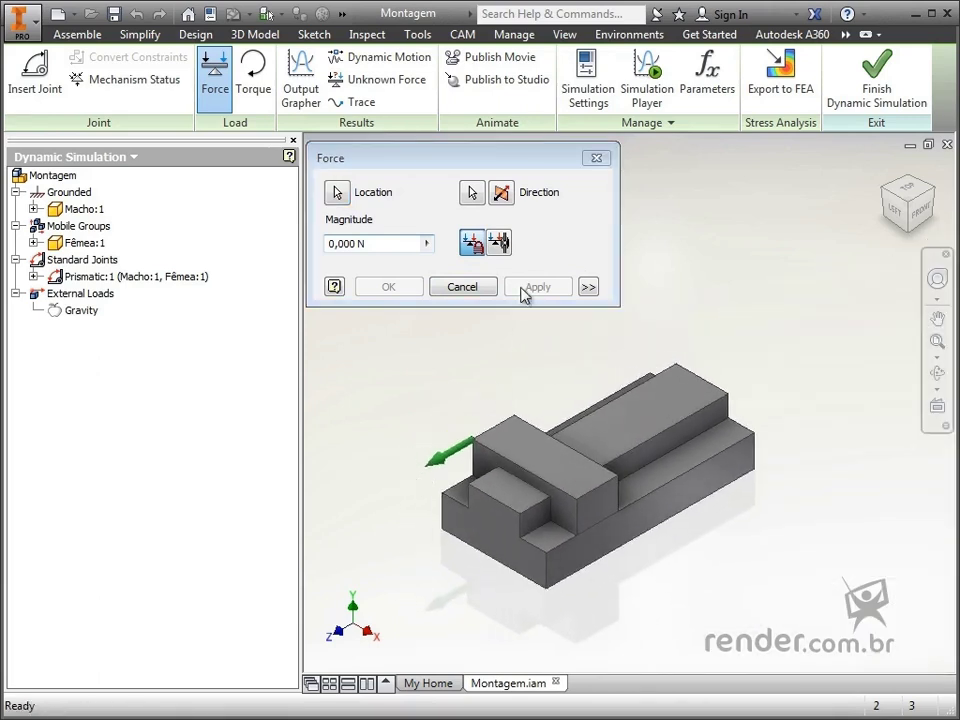
pyautogui.click(504, 203)
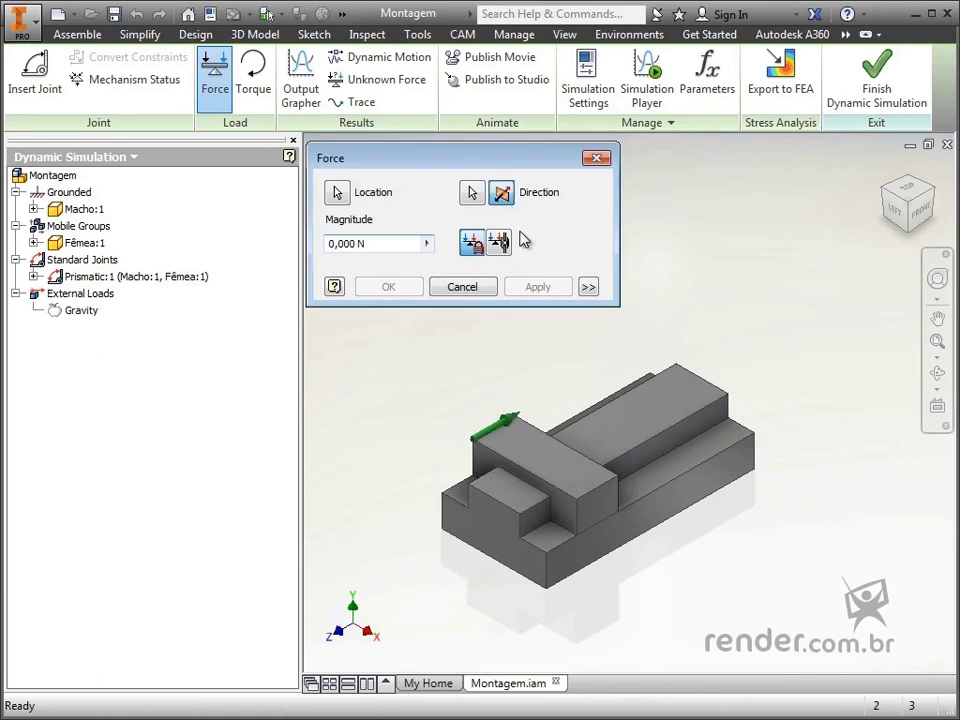
# Step: Set the force magnitude to 0,01 N and check the available magnitude input types
pyautogui.moveTo(380, 244); pyautogui.dragTo(331, 251)
pyautogui.write('0,01')
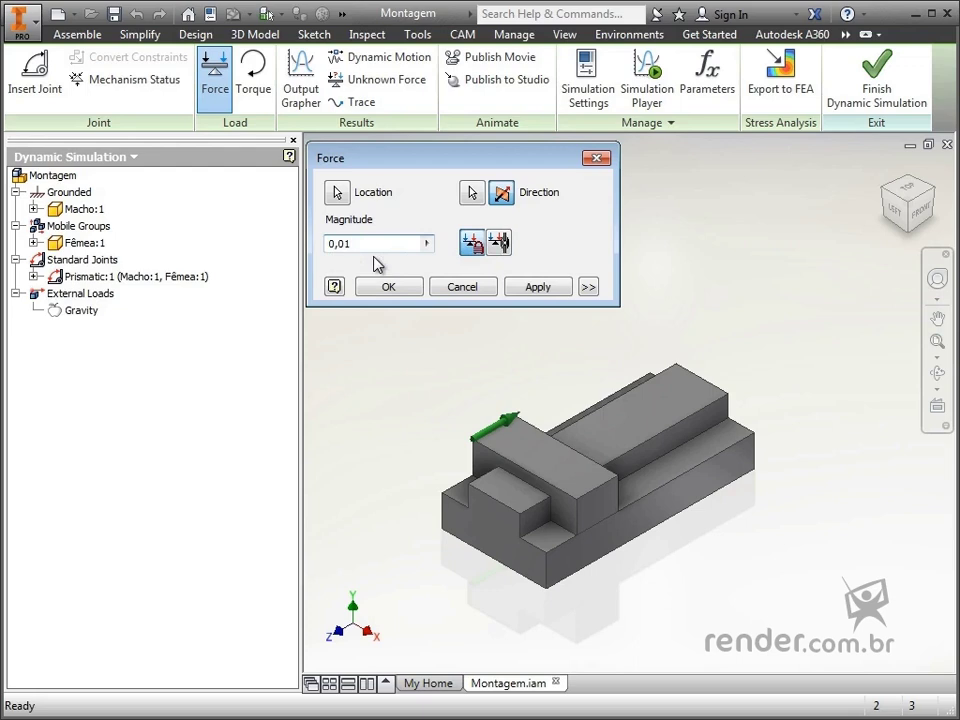
pyautogui.click(426, 245)
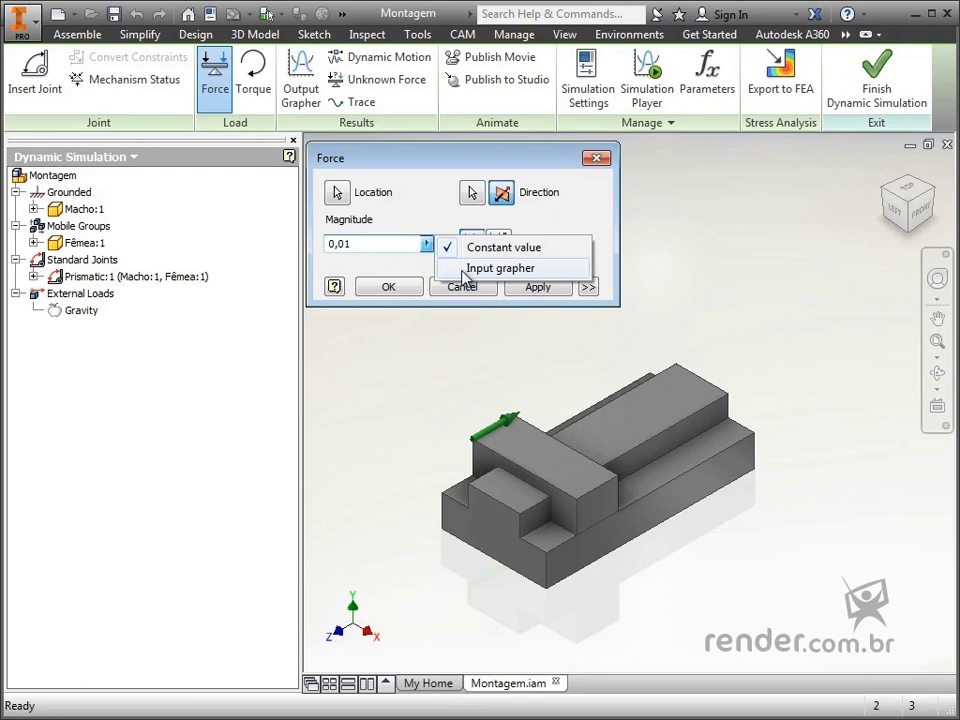
pyautogui.click(426, 245)
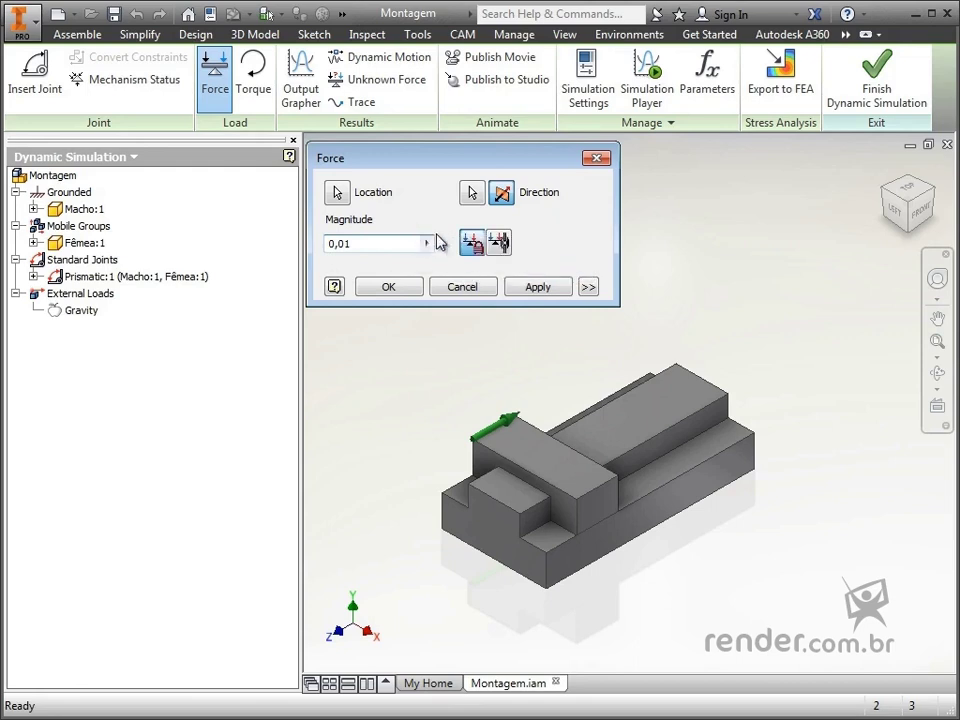
# Step: Try shaping the force magnitude over time in the Input grapher and discard the curve
pyautogui.click(426, 245)
pyautogui.click(448, 268)
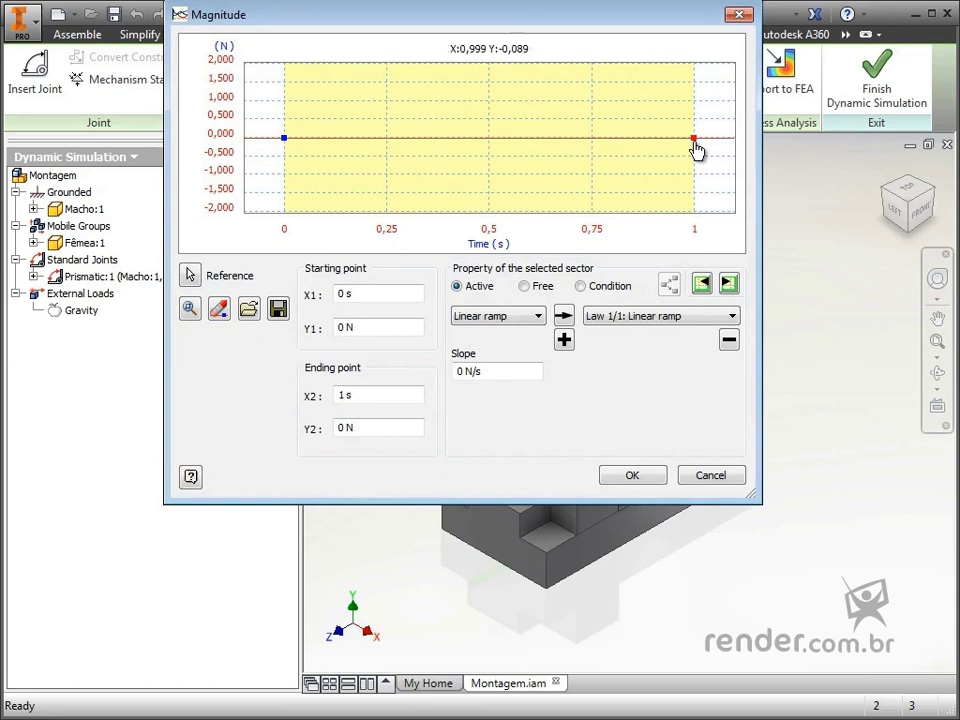
pyautogui.moveTo(695, 139); pyautogui.dragTo(465, 111)
pyautogui.click(705, 476)
# Step: Keep the force magnitude as a constant value with a fixed load direction, and reveal the additional force options
pyautogui.click(427, 243)
pyautogui.click(465, 246)
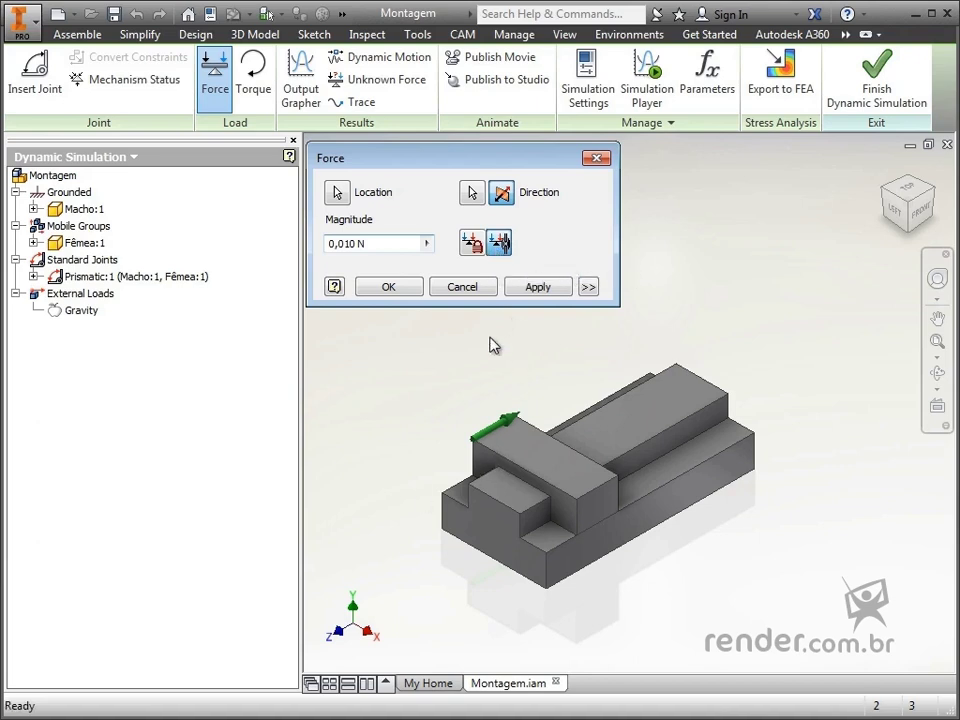
pyautogui.click(470, 244)
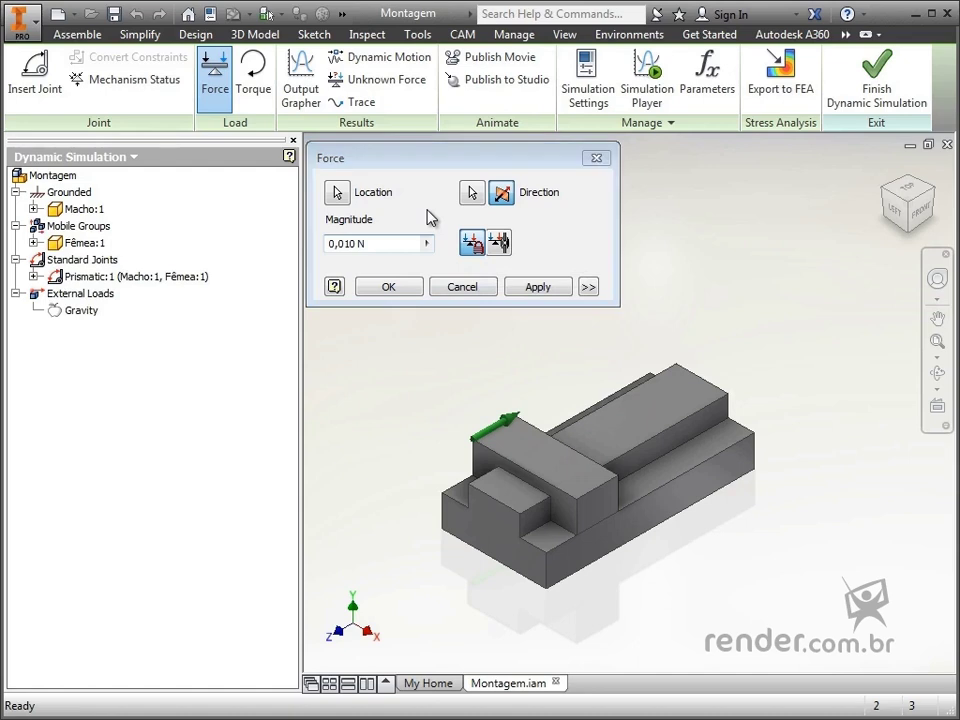
pyautogui.click(588, 287)
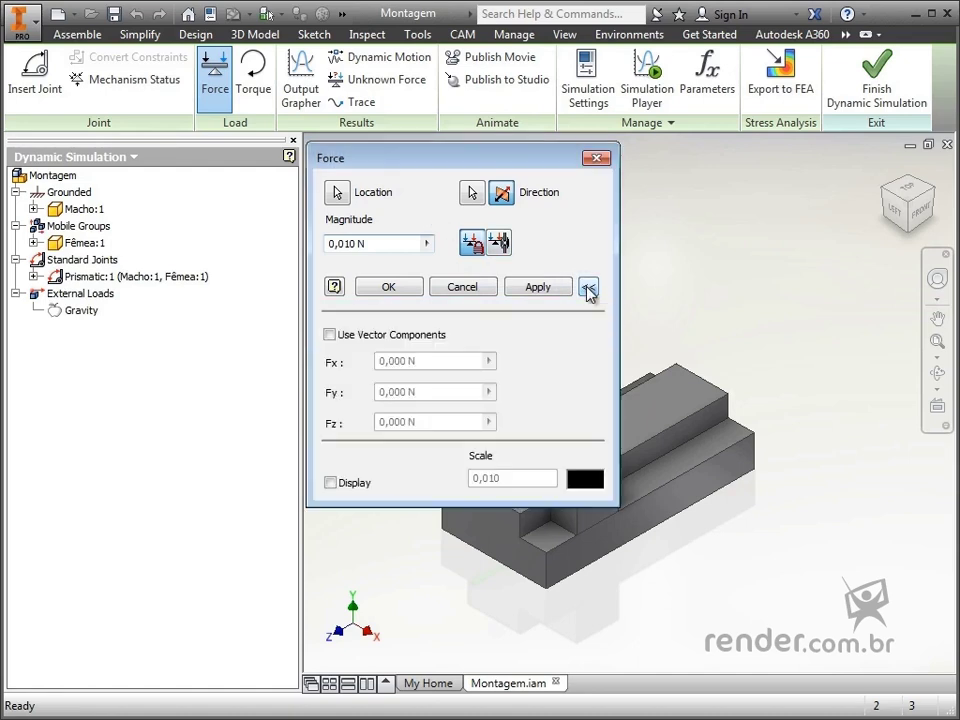
pyautogui.moveTo(777, 491); pyautogui.dragTo(940, 508, button='middle')
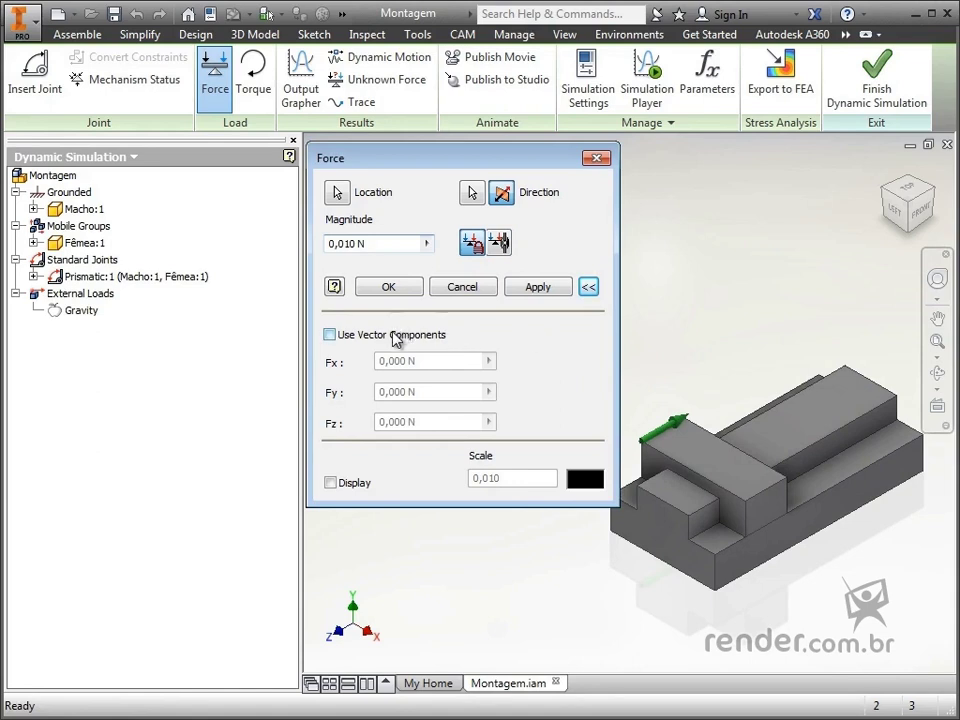
# Step: Try defining the force by vector components, compare Fx, Fy and Fz with the axes at the corner, and disable the option
pyautogui.click(331, 340)
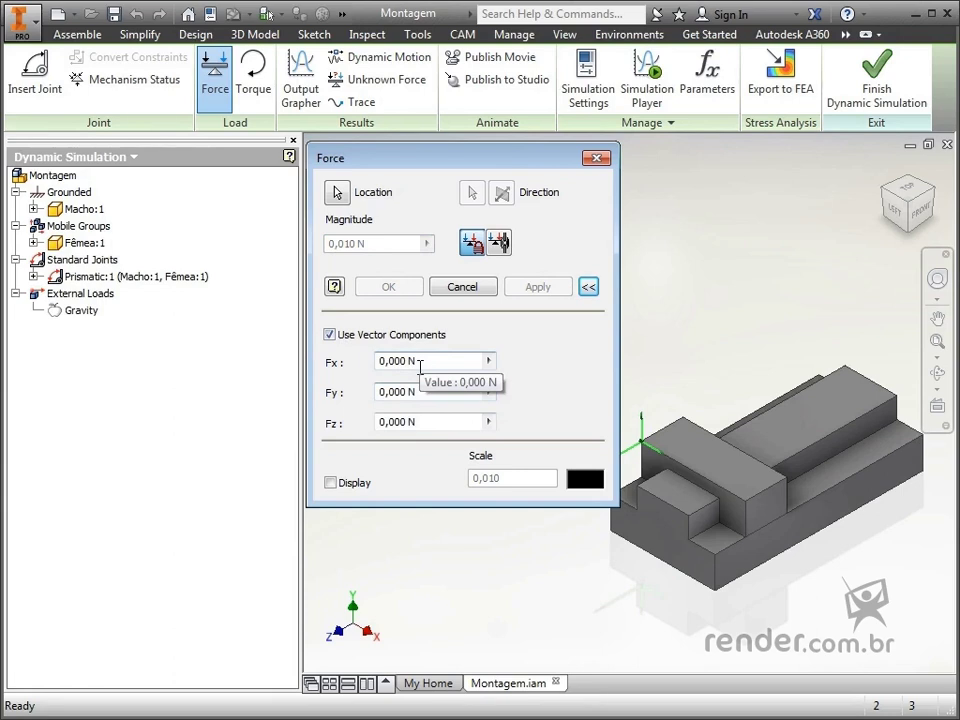
pyautogui.scroll(3, 638, 407)
pyautogui.moveTo(638, 407); pyautogui.dragTo(764, 440, button='middle')
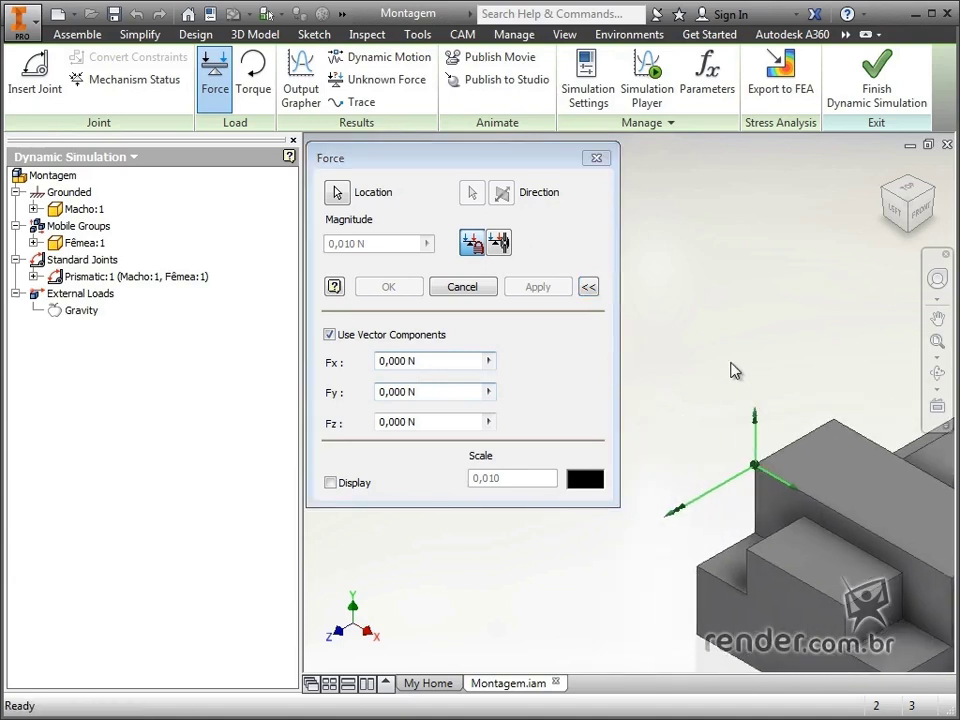
pyautogui.scroll(-2, 743, 349)
pyautogui.moveTo(743, 349); pyautogui.dragTo(693, 370, button='middle')
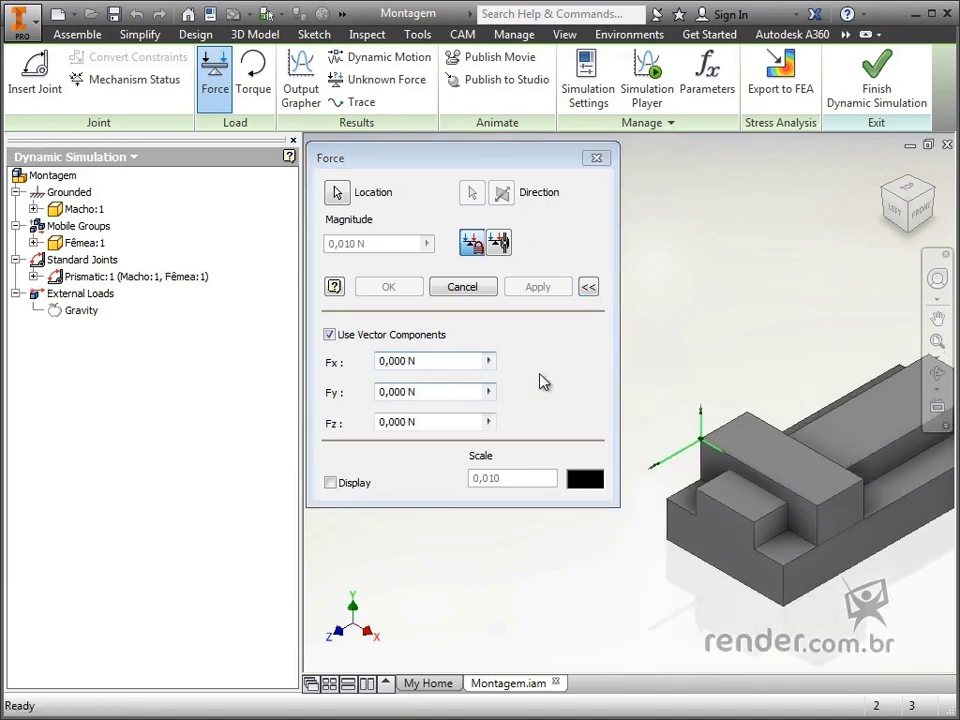
pyautogui.click(425, 390)
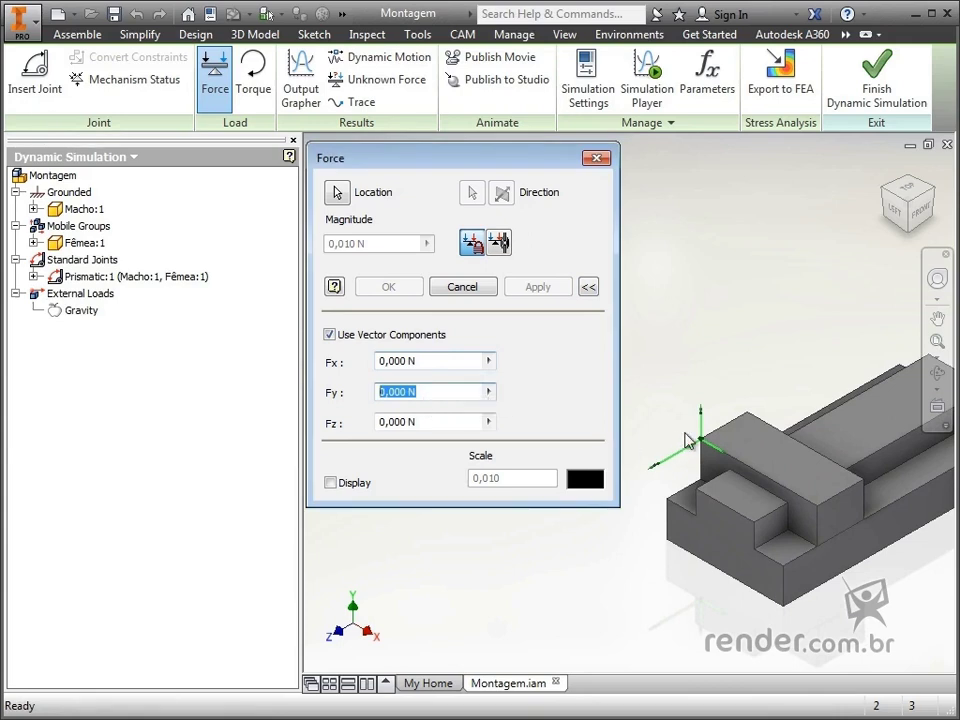
pyautogui.scroll(2, 705, 445)
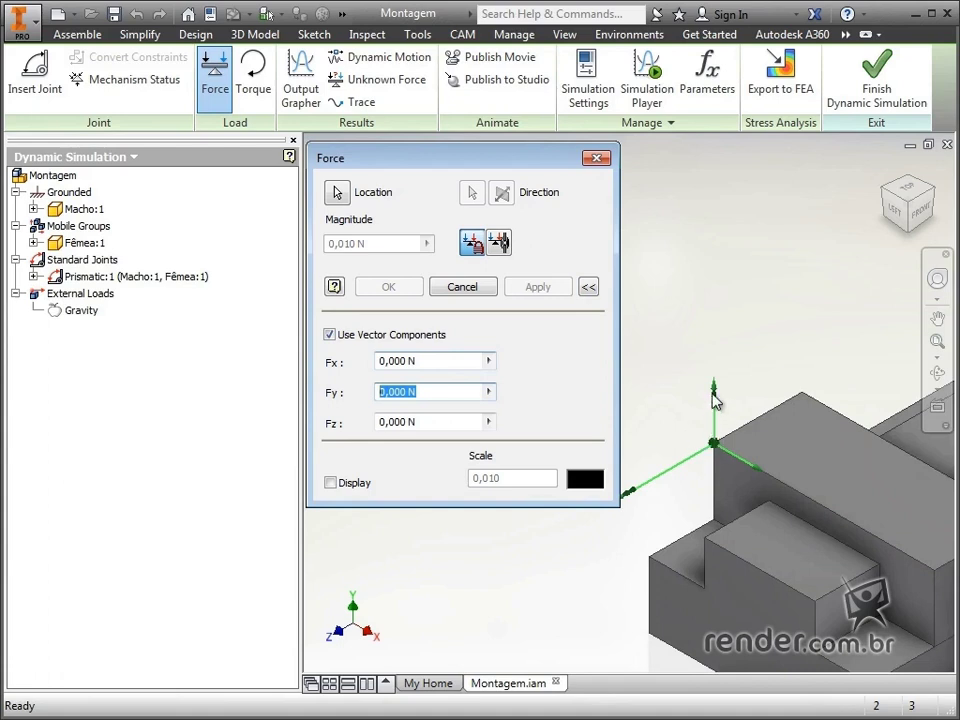
pyautogui.click(433, 422)
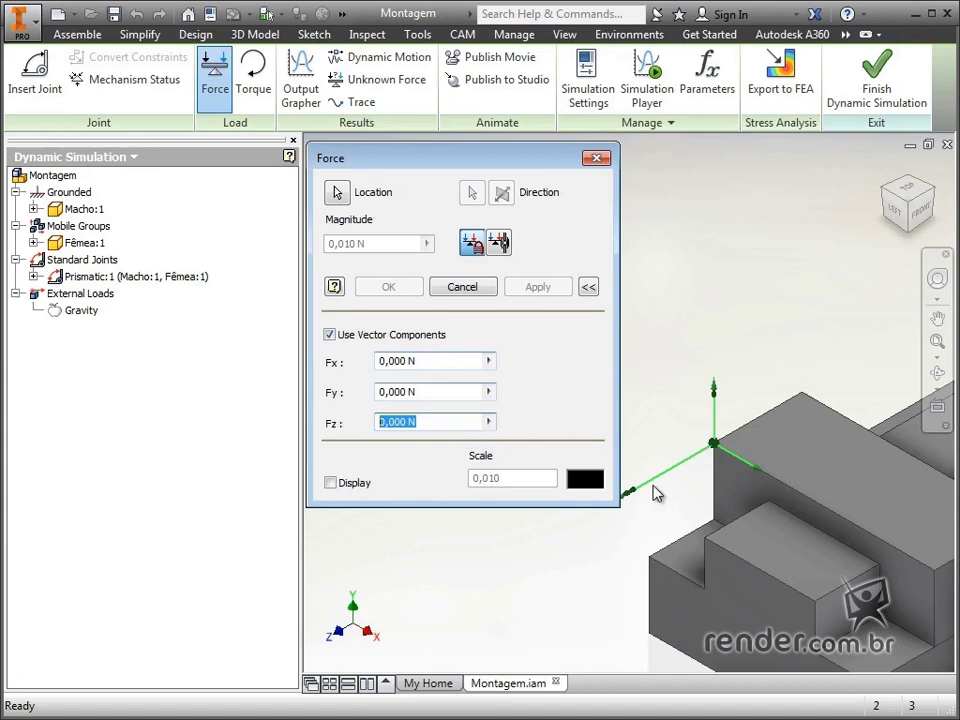
pyautogui.moveTo(647, 497); pyautogui.dragTo(688, 508, button='middle')
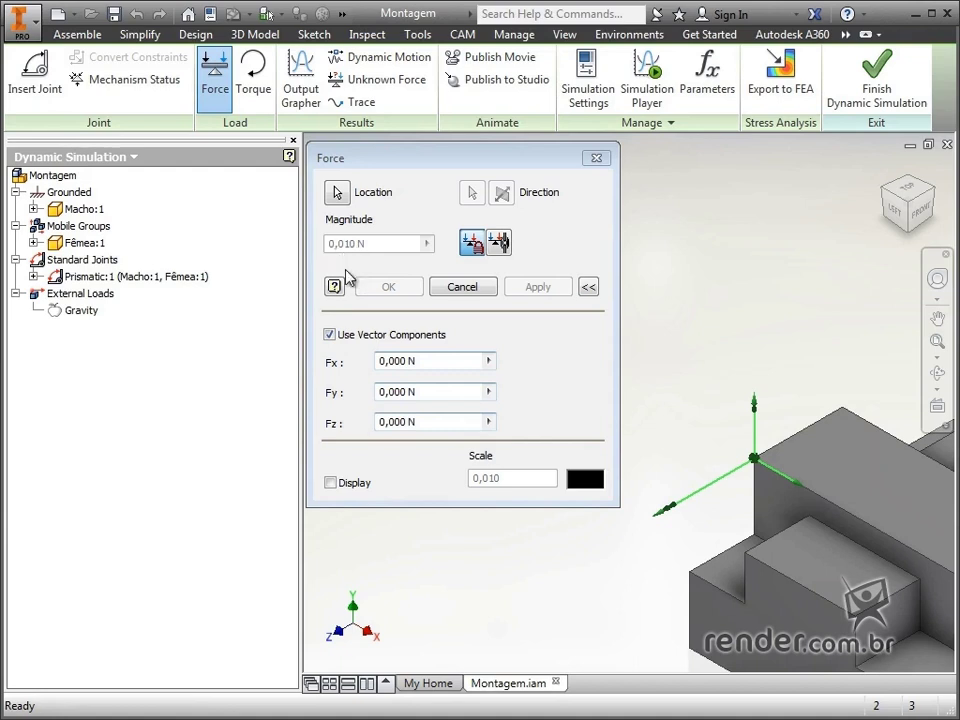
pyautogui.click(336, 336)
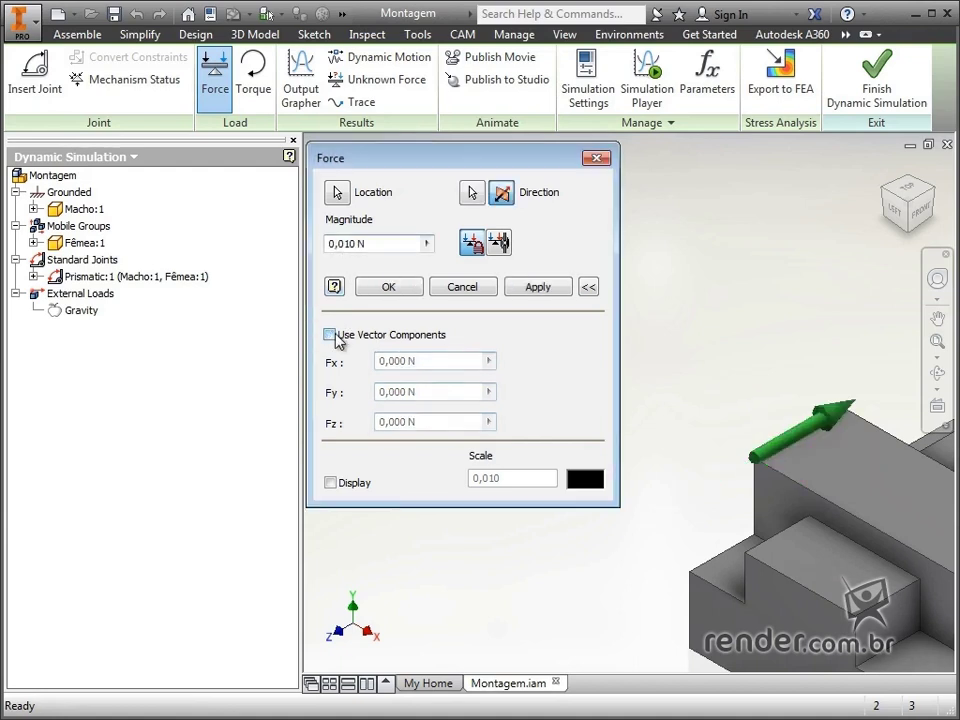
pyautogui.scroll(-3, 805, 482)
pyautogui.moveTo(805, 482); pyautogui.dragTo(660, 482, button='middle')
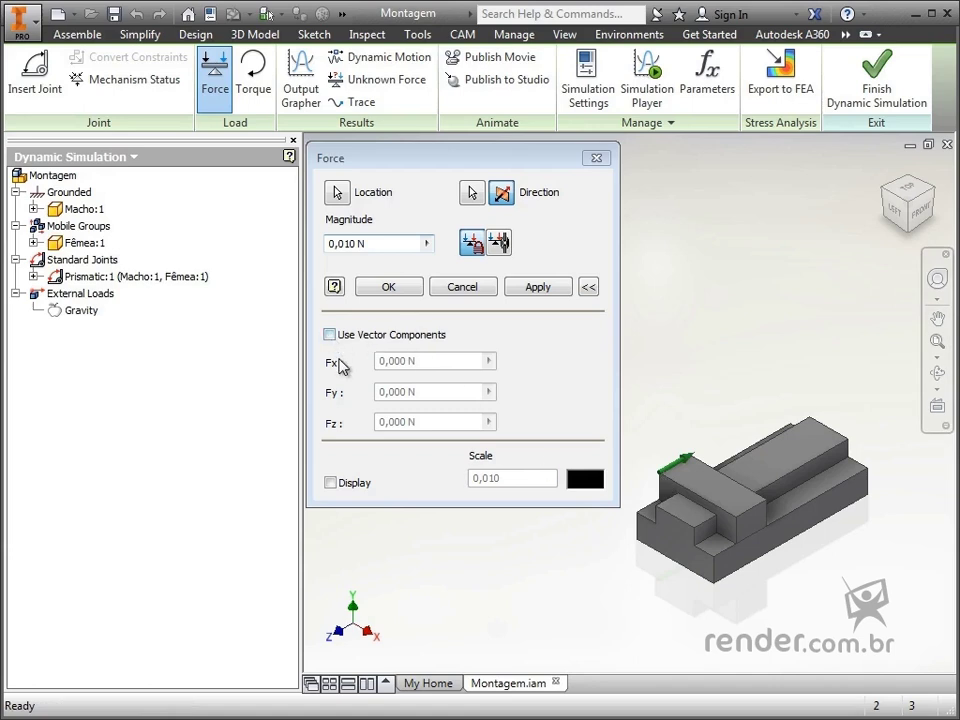
# Step: Enable the display of the force arrow, set its colour to red and keep the scale at 0,010
pyautogui.click(331, 483)
pyautogui.click(336, 485)
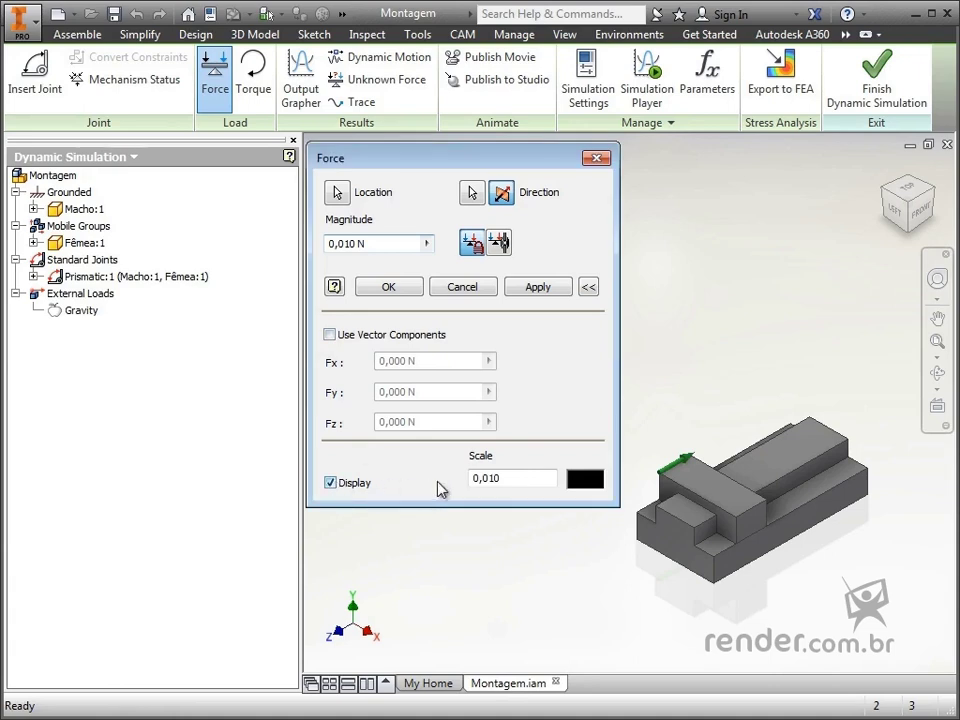
pyautogui.click(582, 484)
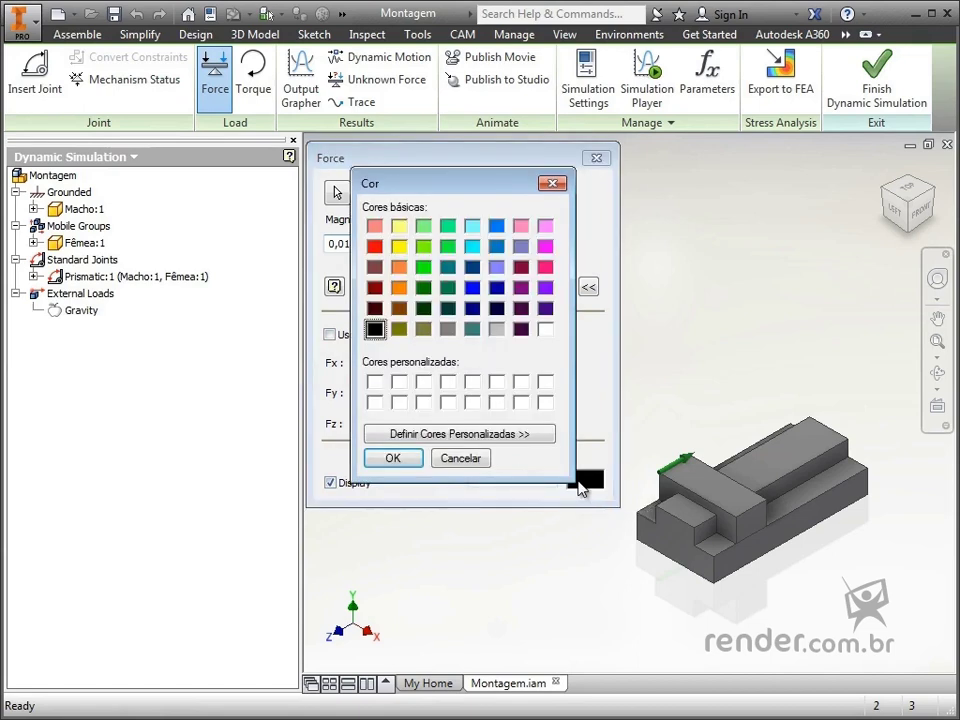
pyautogui.click(374, 247)
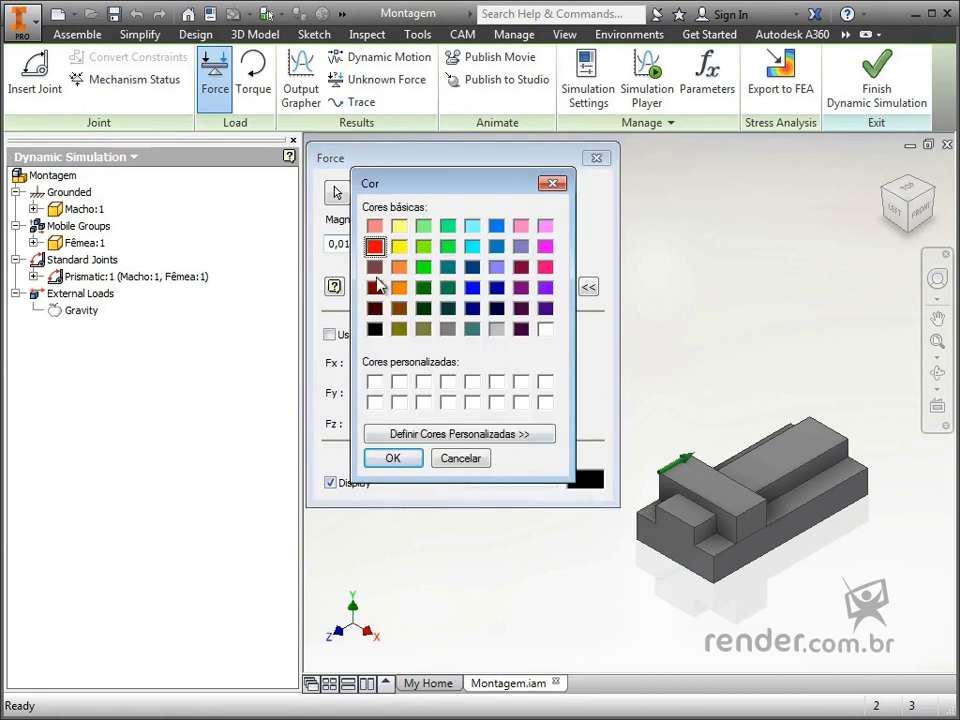
pyautogui.click(409, 460)
pyautogui.doubleClick(474, 479)
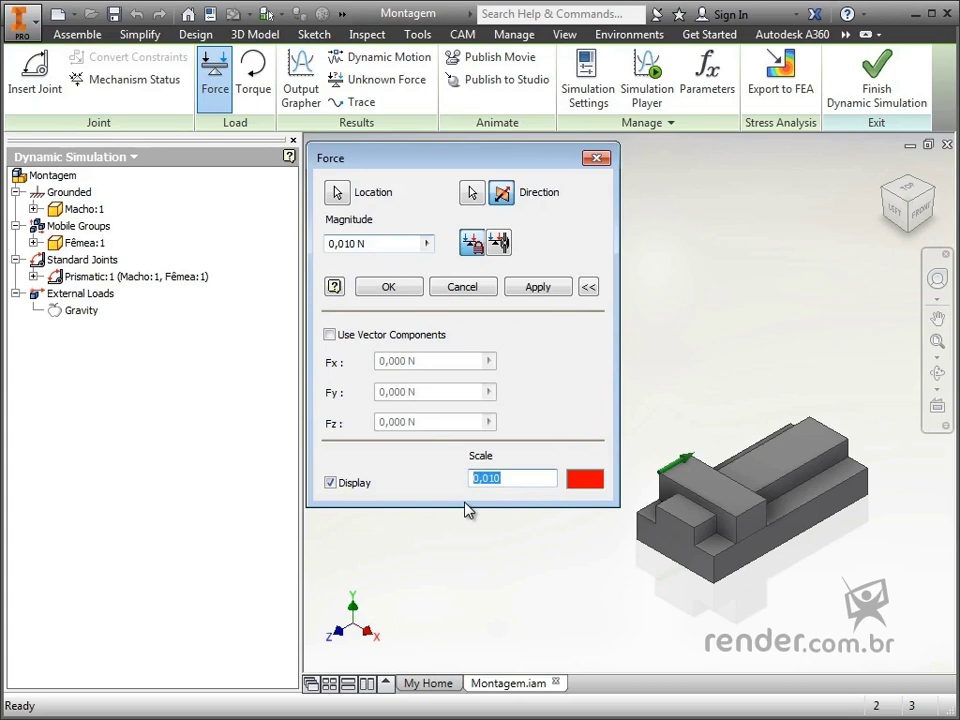
# Step: Change the force arrow's display colour to green and create the force on the Fêmea part
pyautogui.click(584, 484)
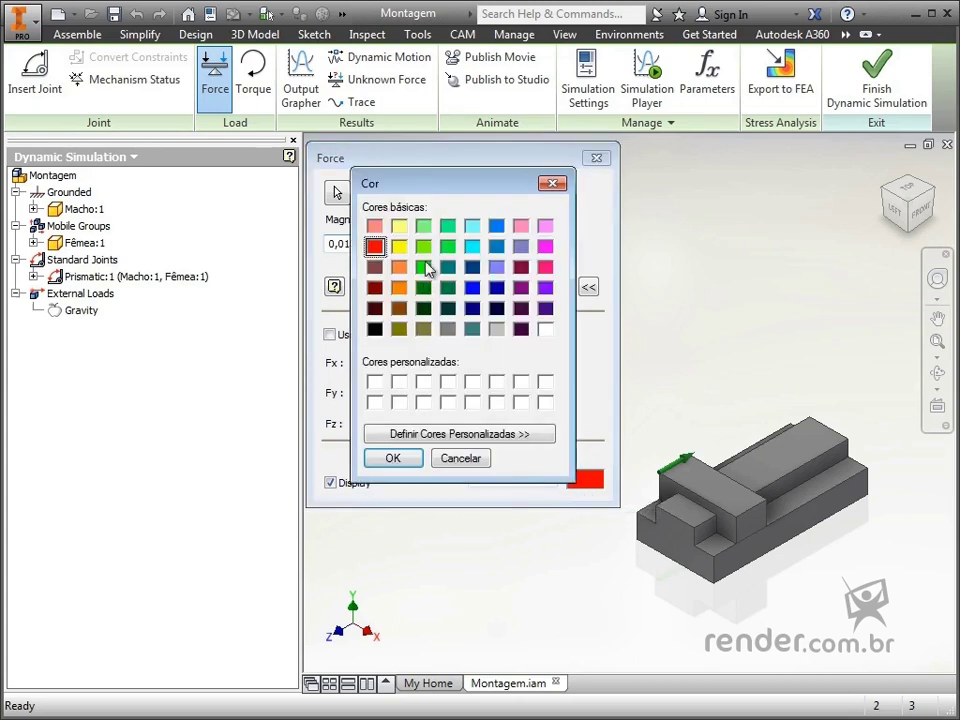
pyautogui.click(424, 268)
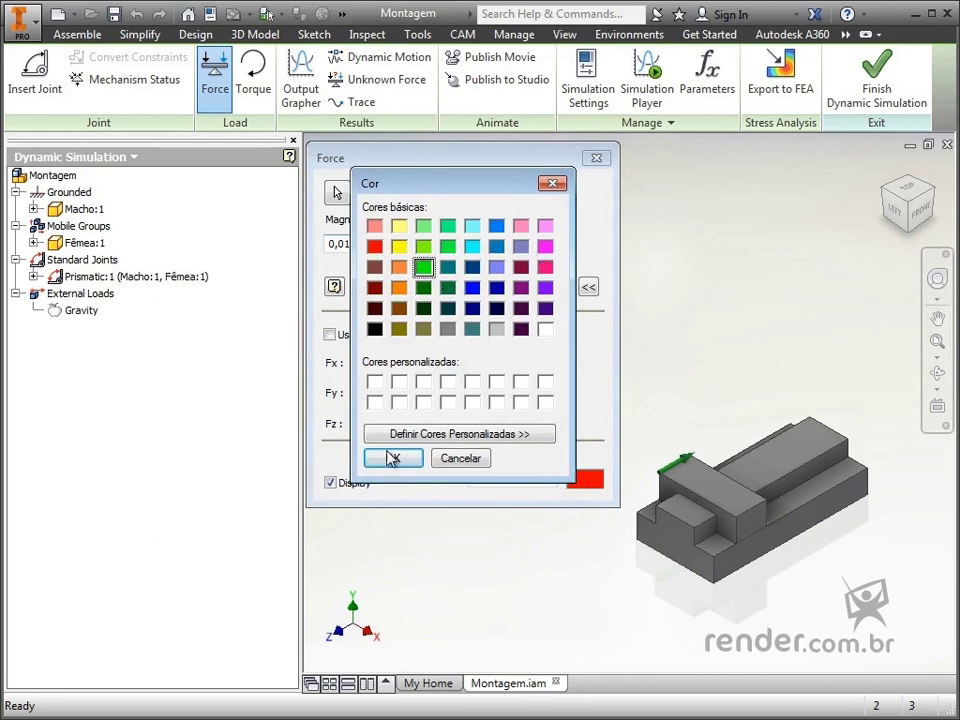
pyautogui.click(392, 460)
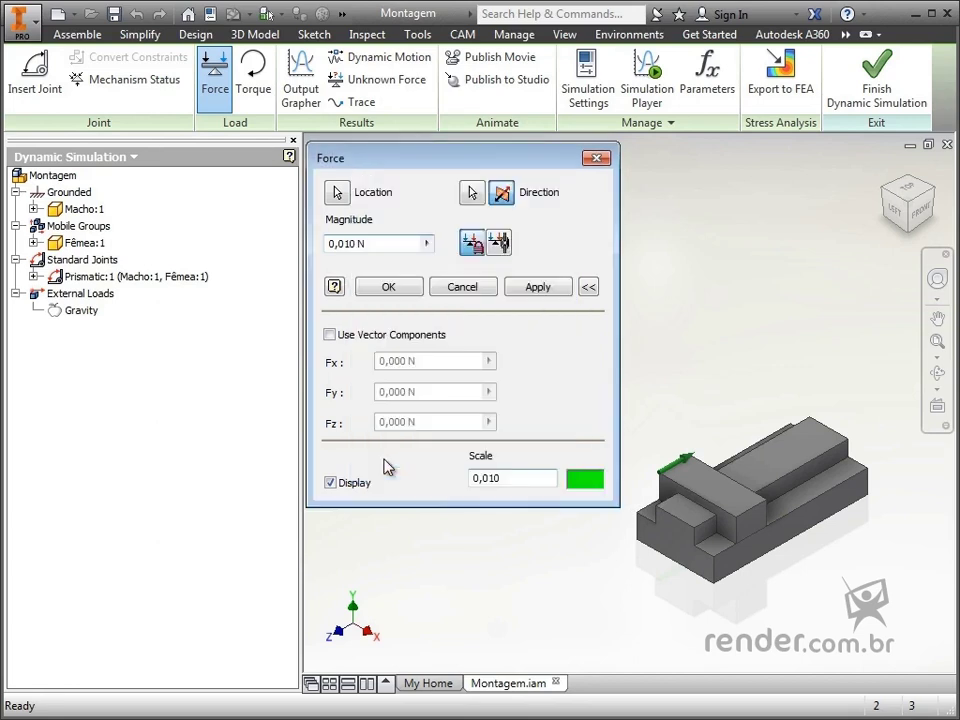
pyautogui.click(393, 292)
# Step: Open the definition of the Gravity external load and activate the selection of its direction entity
pyautogui.press('Home')
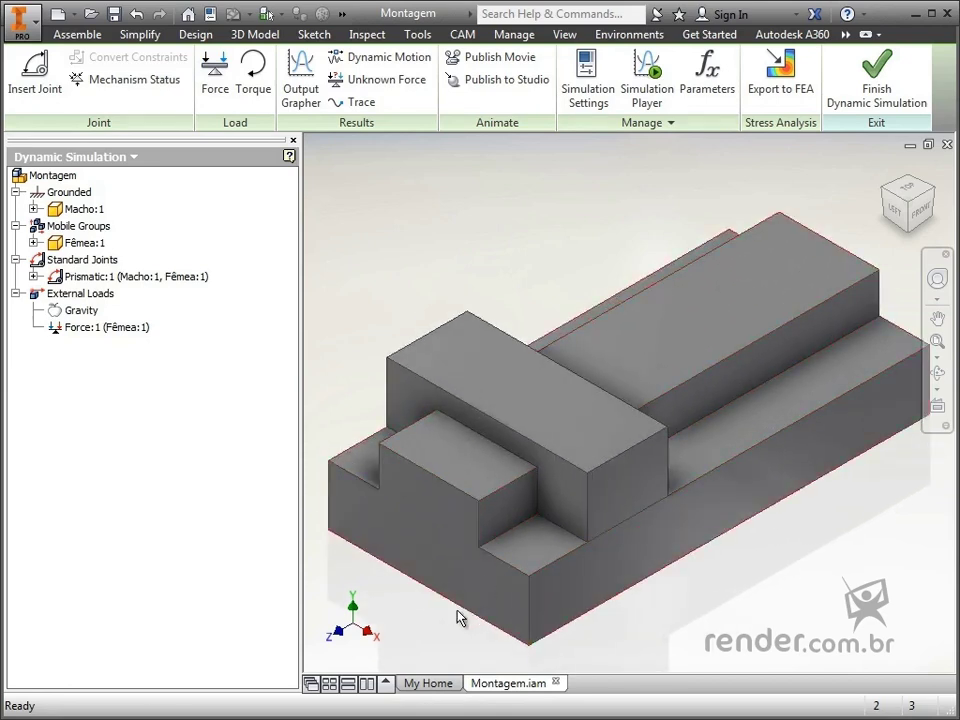
pyautogui.scroll(-3, 497, 606)
pyautogui.moveTo(393, 557); pyautogui.dragTo(450, 486, button='middle')
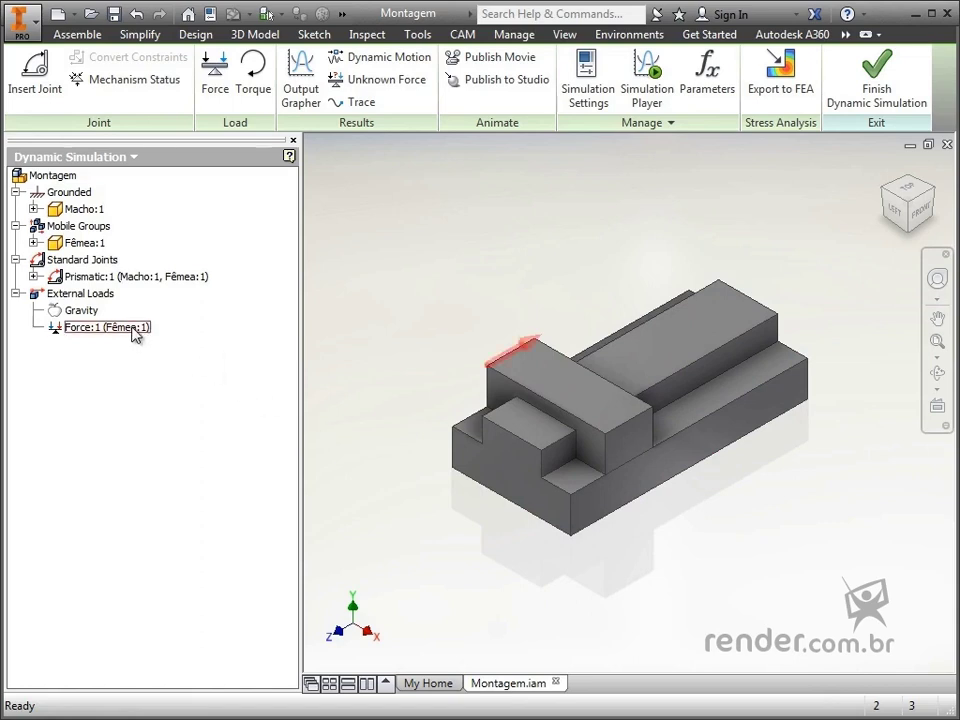
pyautogui.click(100, 313)
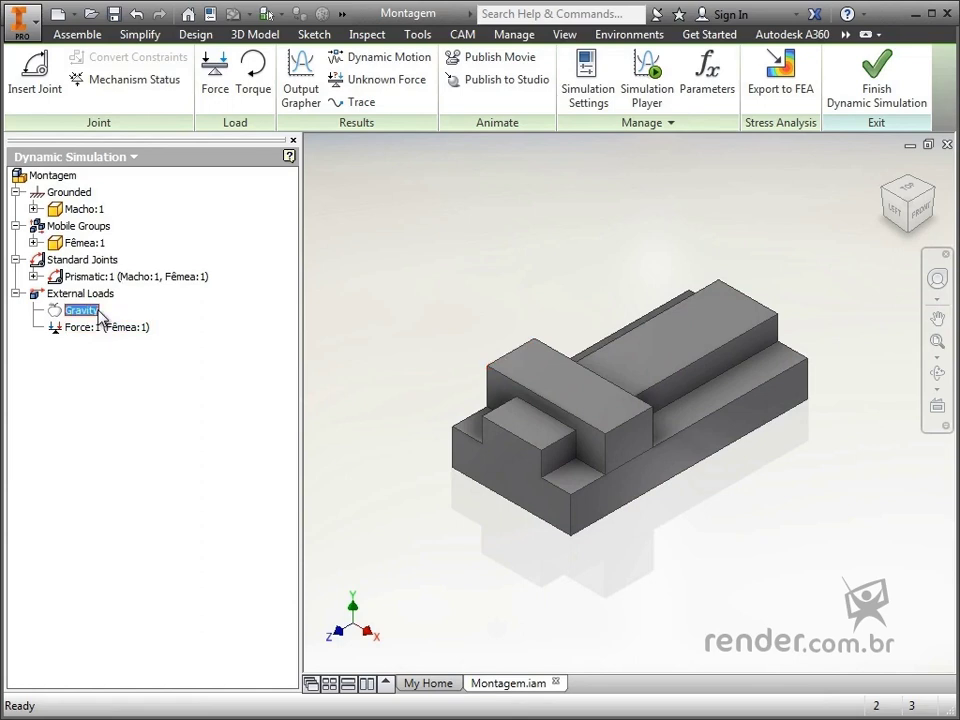
pyautogui.rightClick(101, 317)
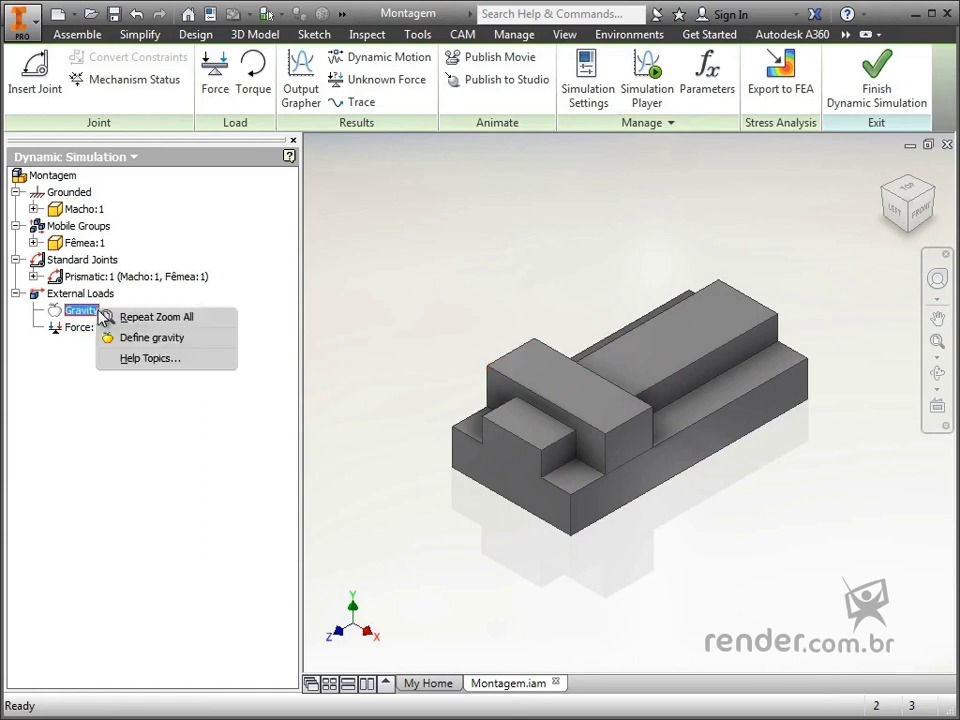
pyautogui.click(198, 342)
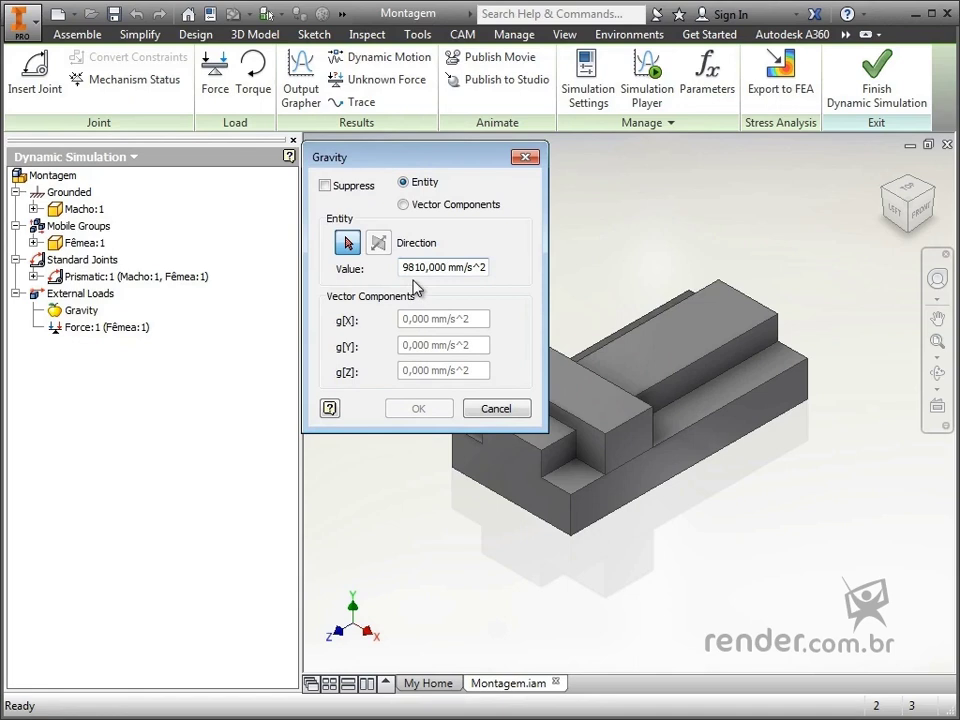
pyautogui.doubleClick(411, 268)
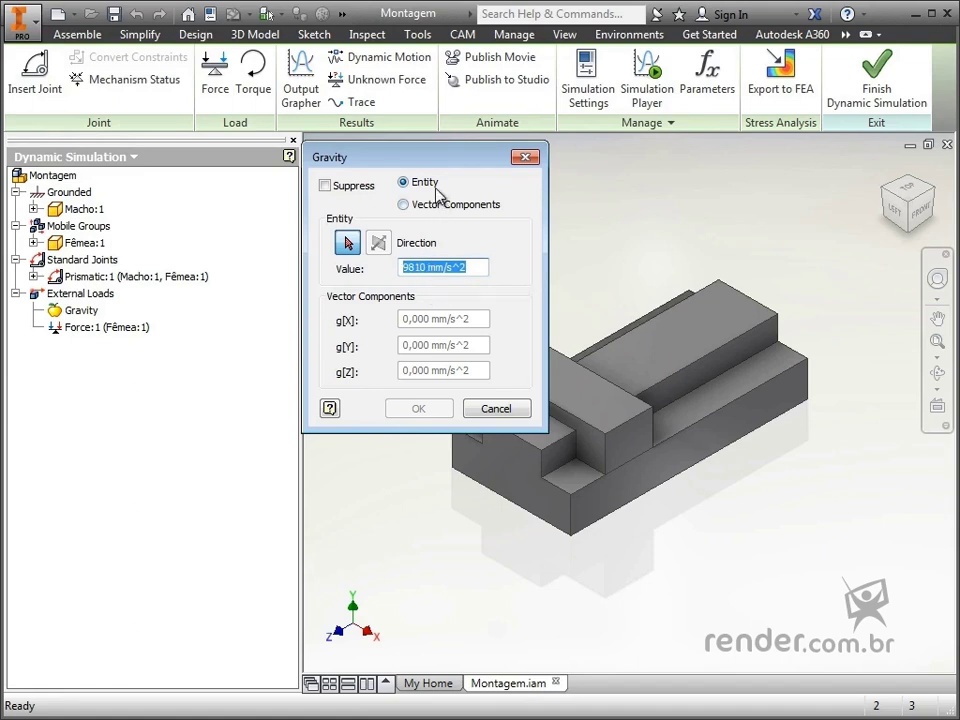
pyautogui.write('10000')
pyautogui.click(349, 244)
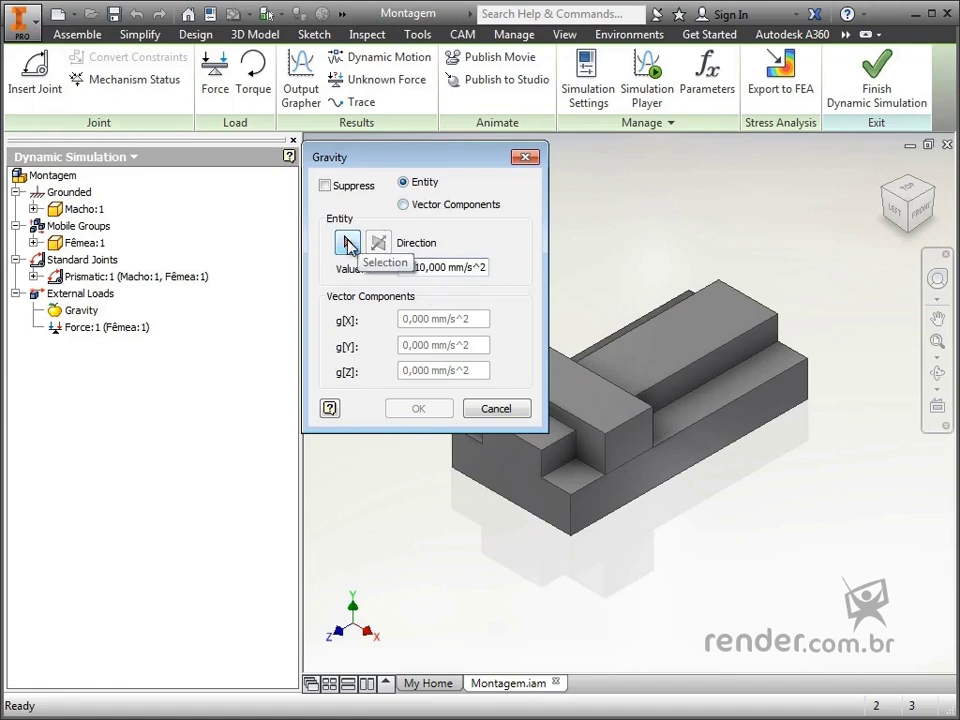
# Step: Define the gravity direction from the top face of the Macho base and flip it to point downward
pyautogui.moveTo(557, 482); pyautogui.dragTo(621, 537, button='middle')
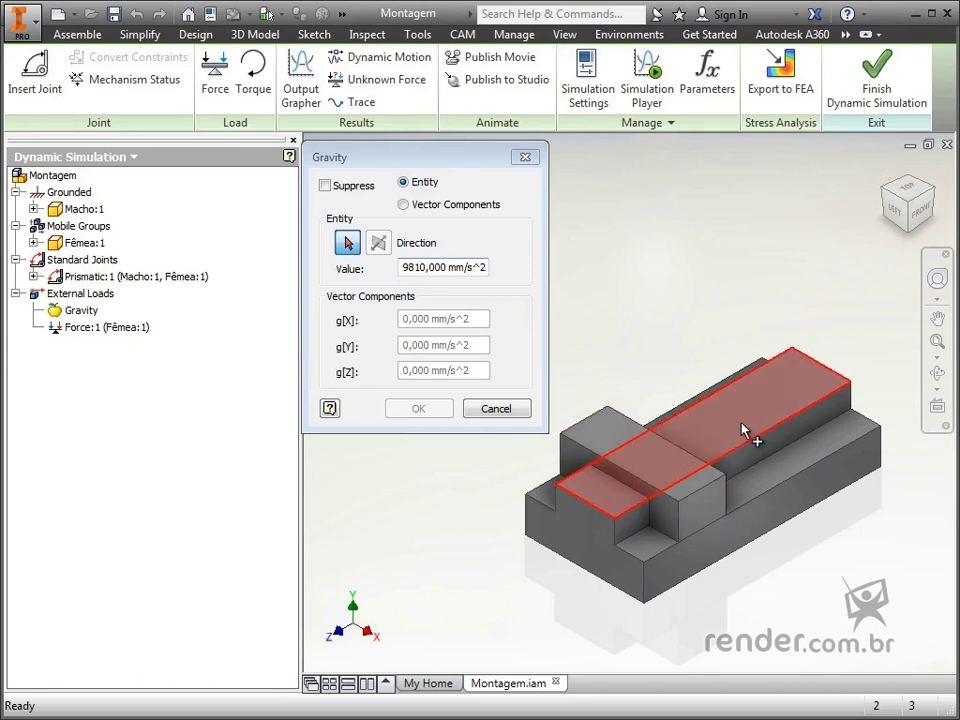
pyautogui.moveTo(741, 430)
pyautogui.click(752, 405)
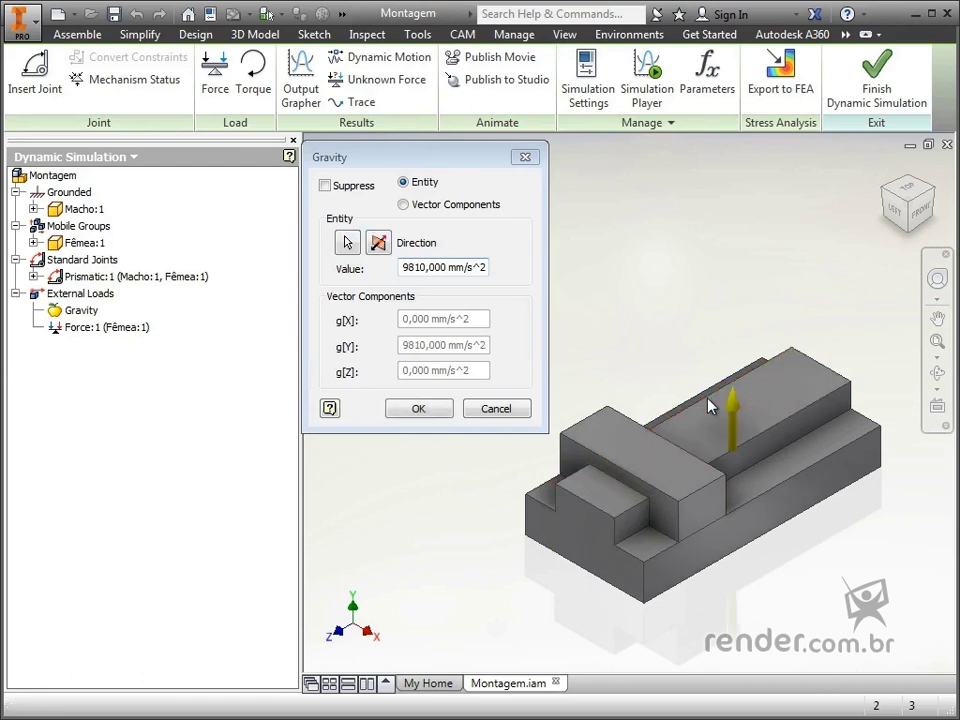
pyautogui.click(379, 244)
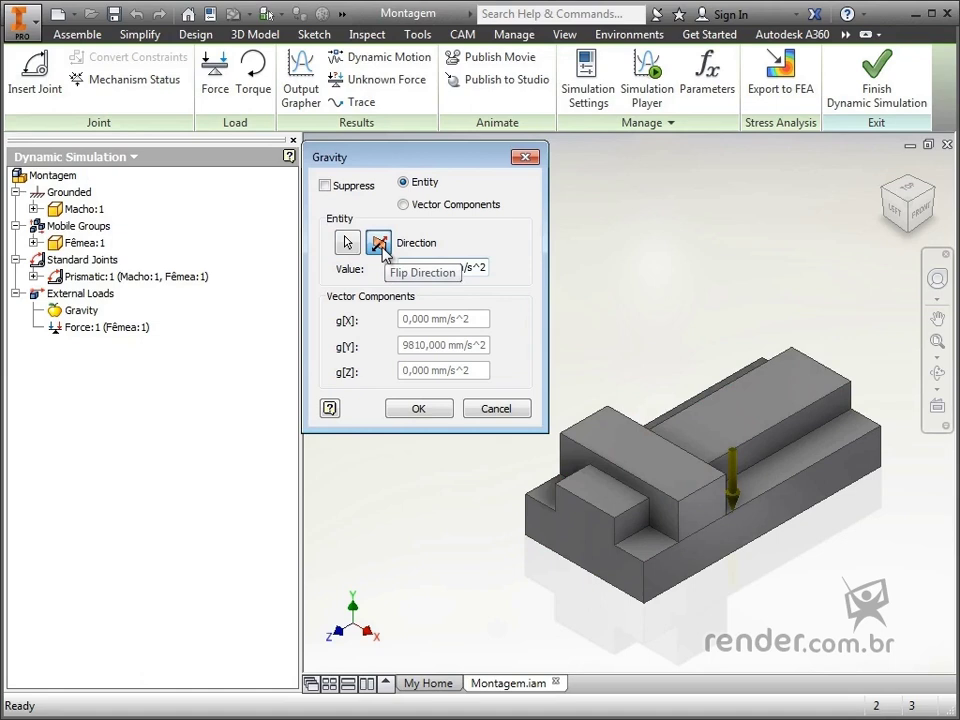
# Step: Keep the gravity value at 9810 mm/s^2 and apply the gravity load
pyautogui.click(414, 268)
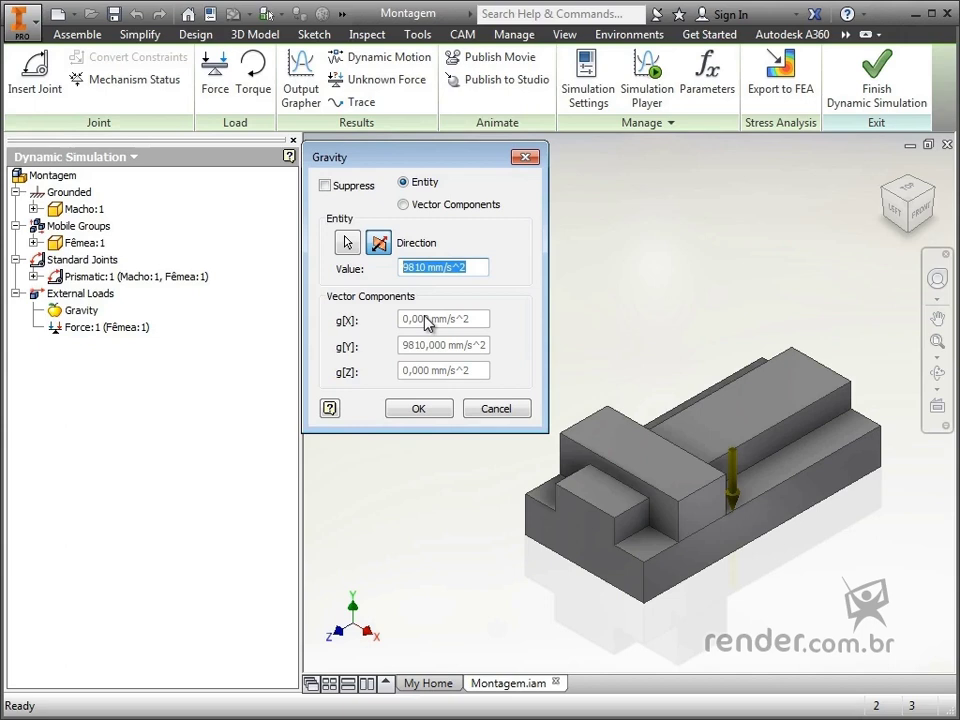
pyautogui.click(486, 270)
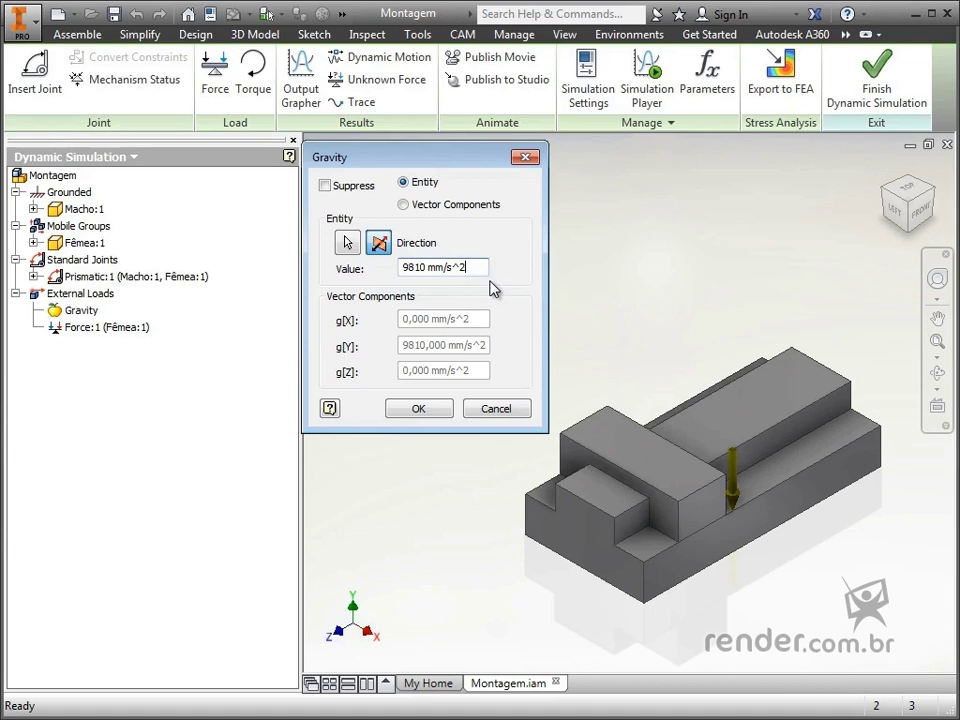
pyautogui.click(444, 411)
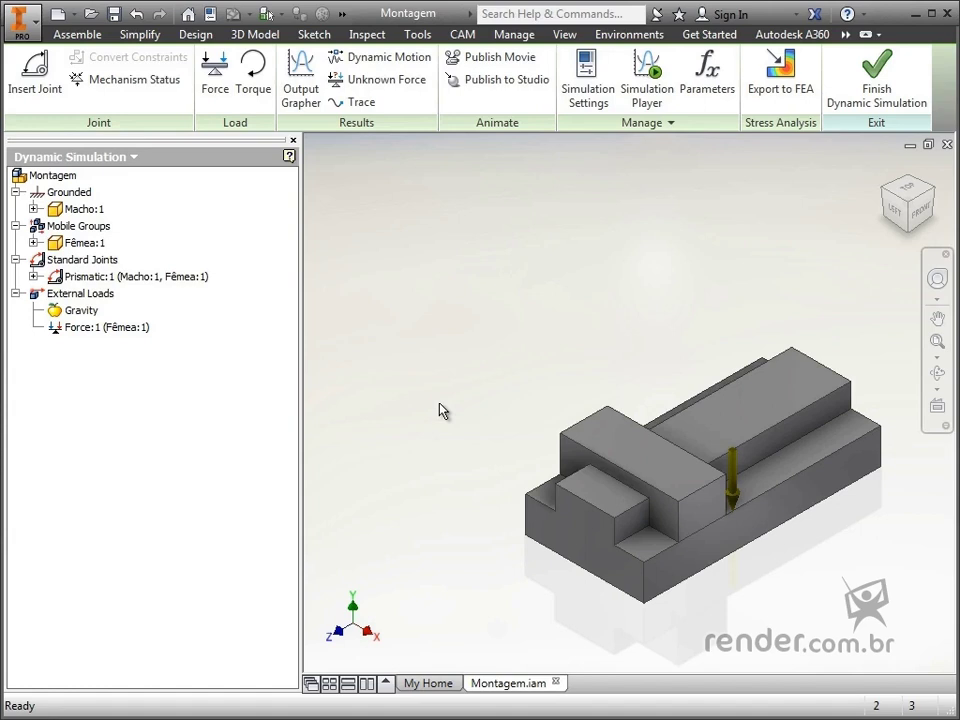
# Step: Select the top-level Montagem assembly to hide the gravity arrow from the model
pyautogui.scroll(6, 561, 439)
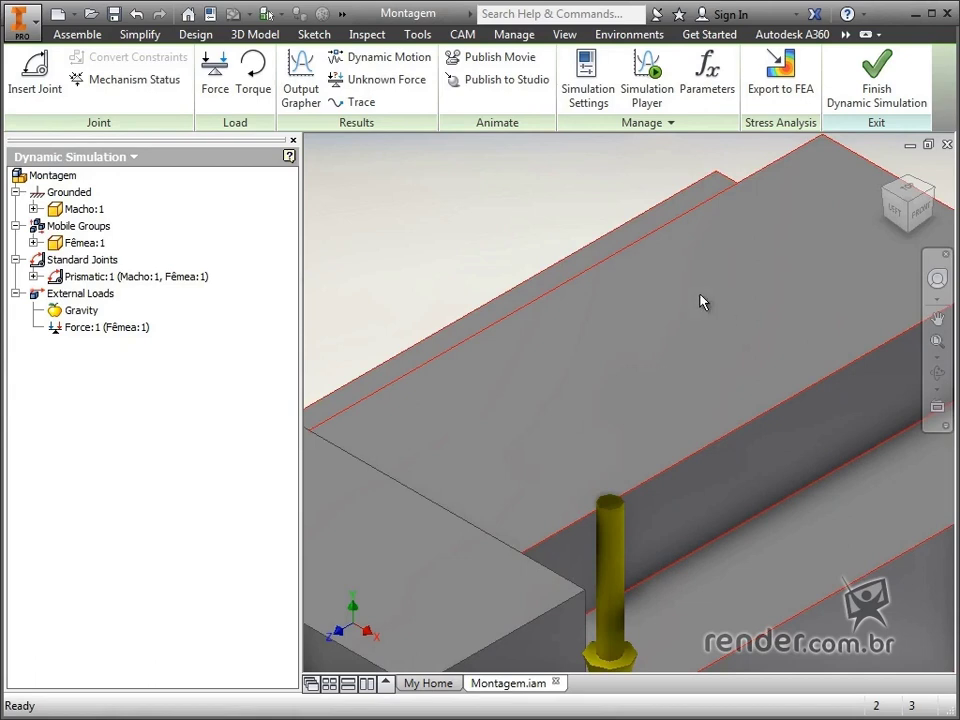
pyautogui.scroll(-6, 669, 340)
pyautogui.press('F4')
pyautogui.moveTo(600, 320); pyautogui.dragTo(460, 291)
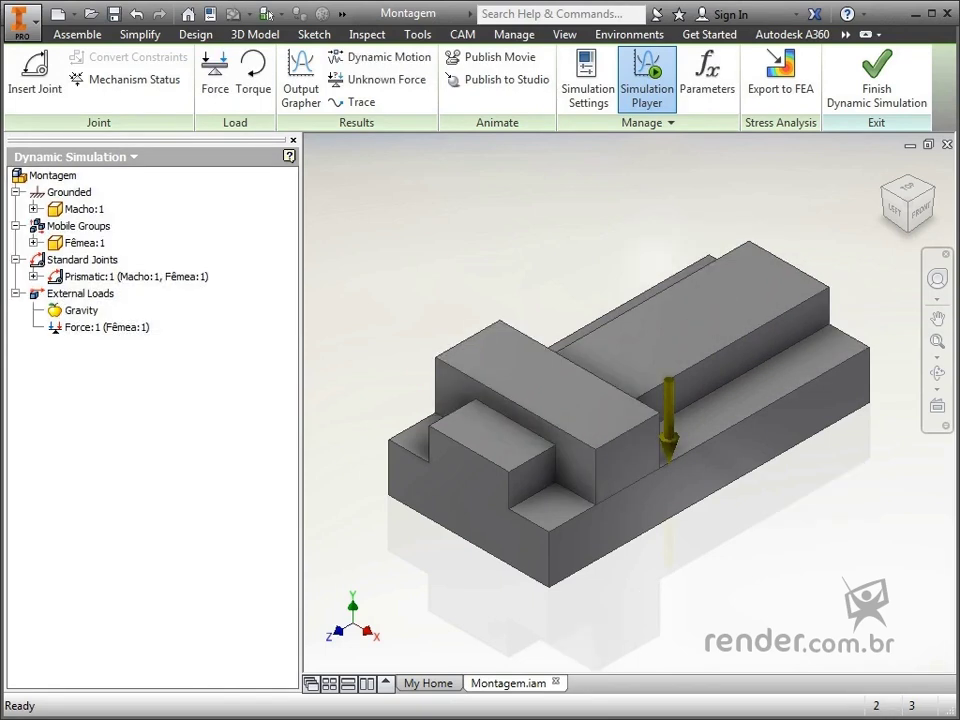
pyautogui.click(53, 175)
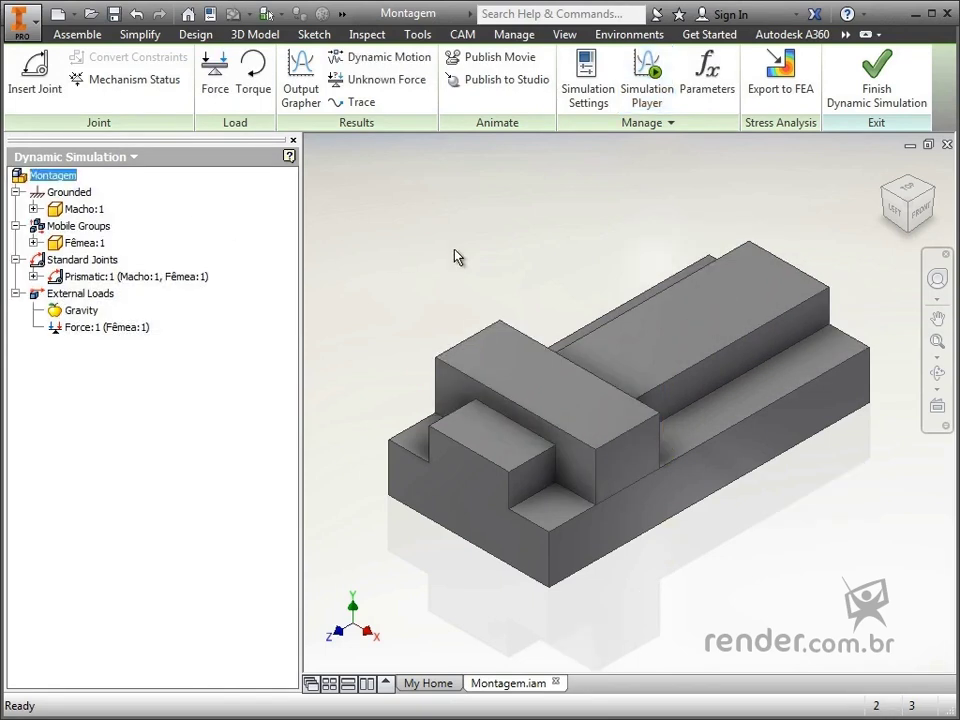